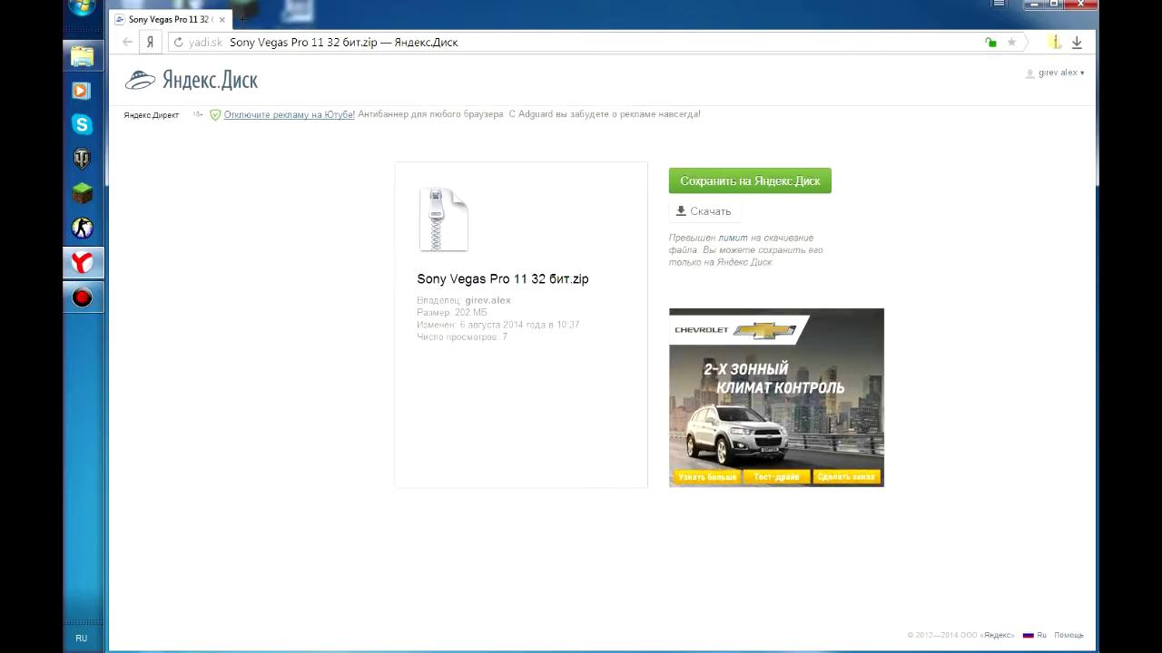
{"action": "left_click_drag", "start_coordinate": [527, 278], "coordinate": [565, 279]}
{"action": "left_click", "coordinate": [565, 279]}
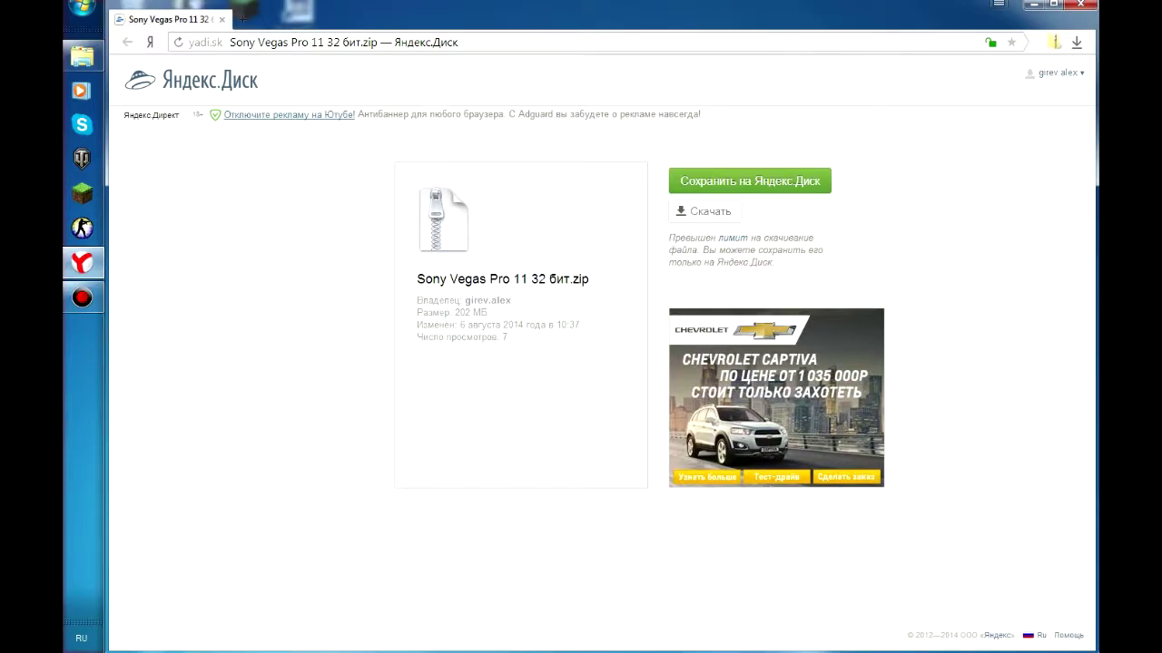
{"action": "left_click_drag", "start_coordinate": [674, 238], "coordinate": [793, 238]}
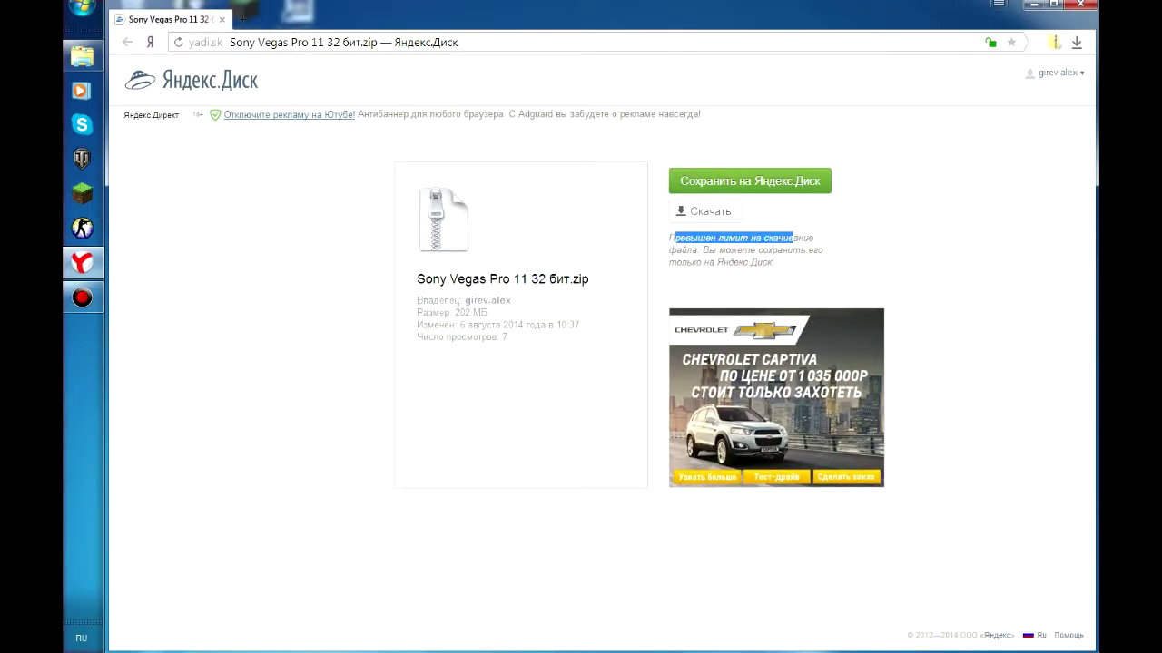
{"action": "left_click", "coordinate": [793, 238]}
- Open the downloaded "Sony Vegas Pro 11 32 бит" archive and extract all its files to the default folder in Downloads
{"action": "left_click", "coordinate": [1077, 42]}
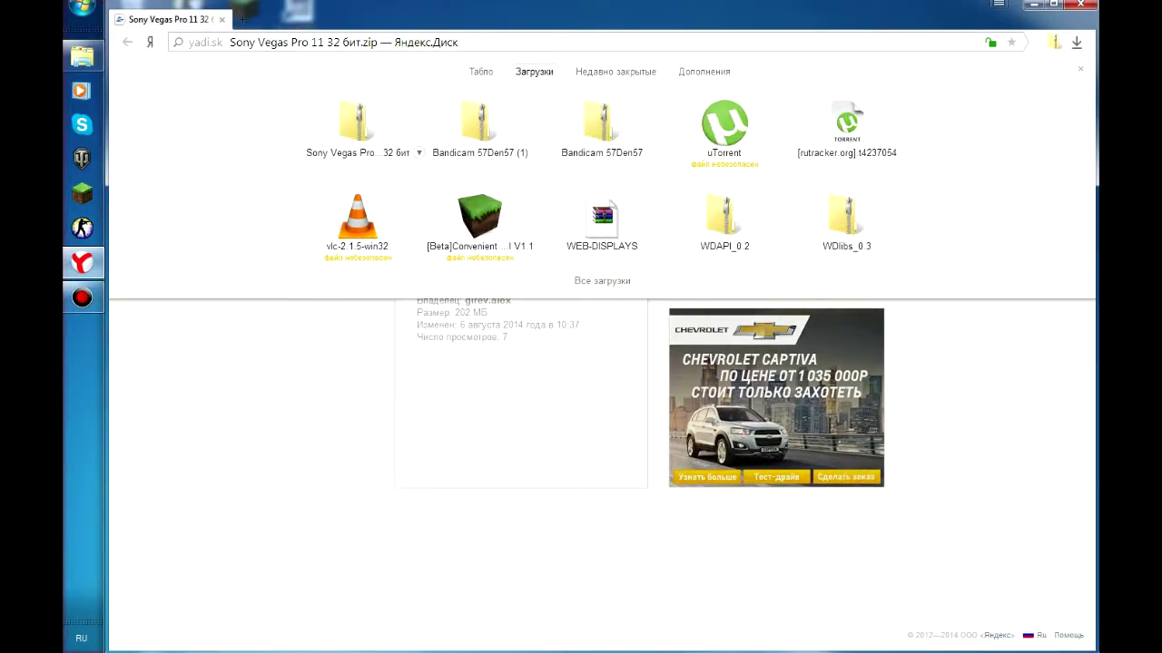
{"action": "left_click", "coordinate": [355, 131]}
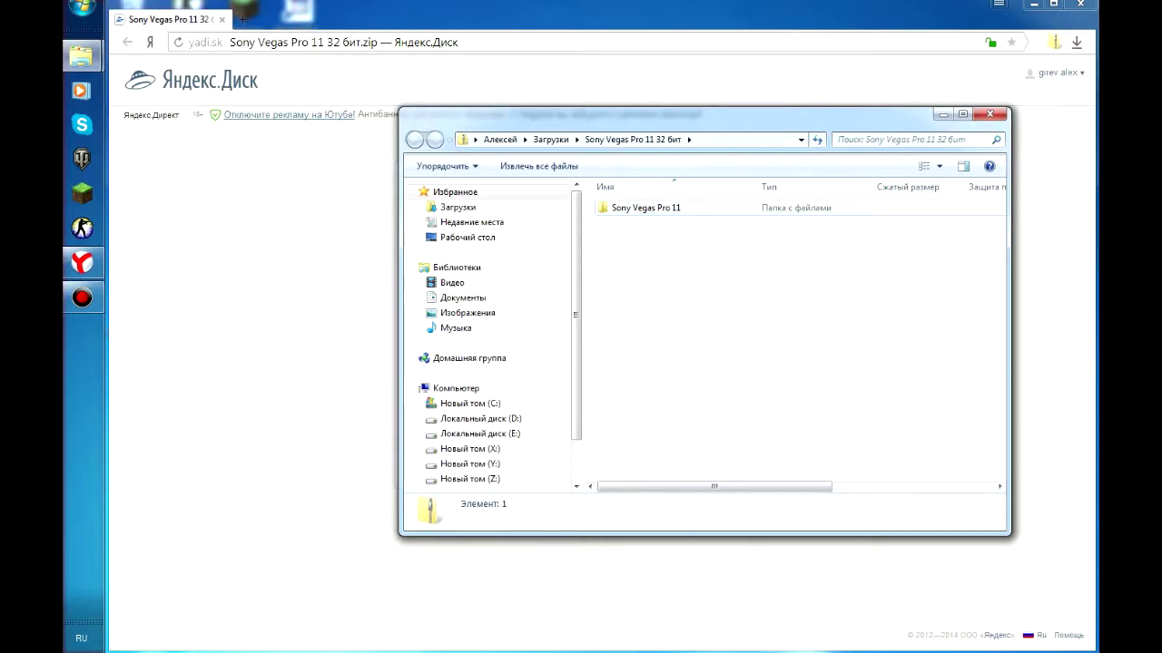
{"action": "left_click", "coordinate": [538, 166]}
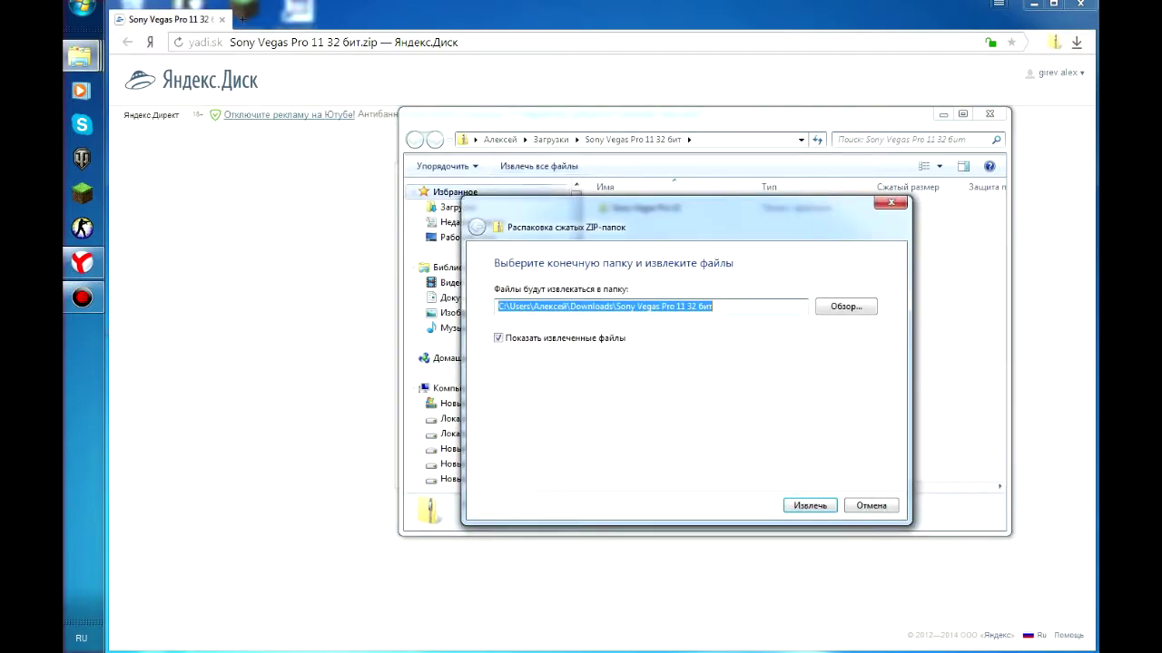
{"action": "key", "text": "Return"}
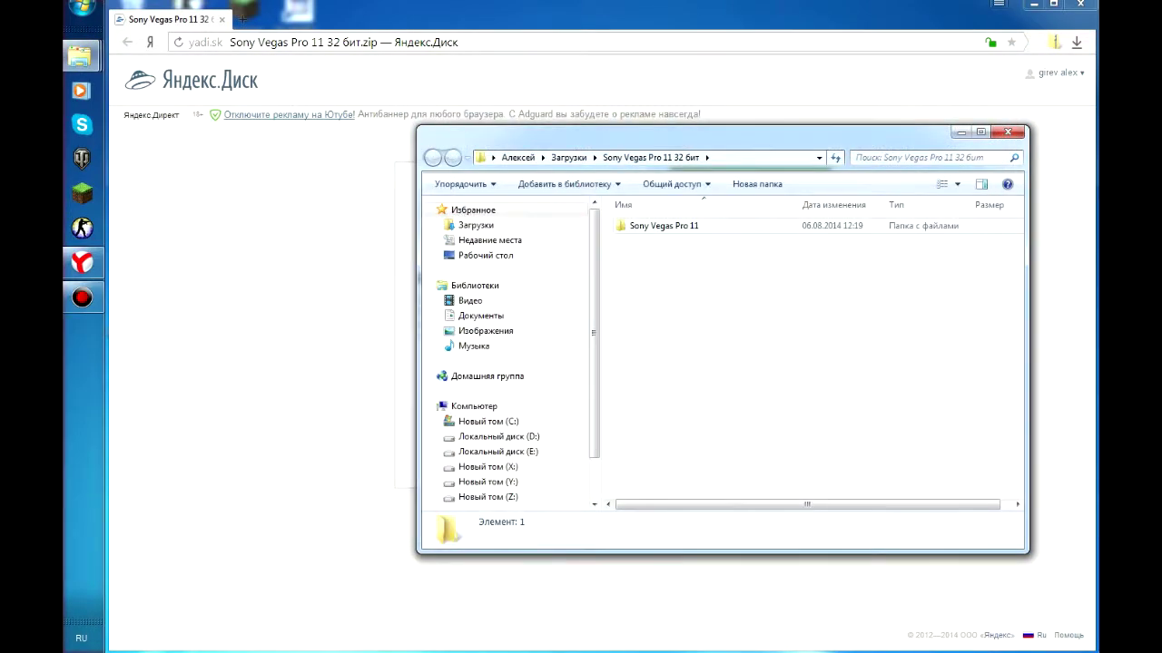
- Run the vegaspro11.0.700_32bit installer from the extracted Sony Vegas Pro 11 folder, allowing it past the security warning
{"action": "double_click", "coordinate": [663, 225]}
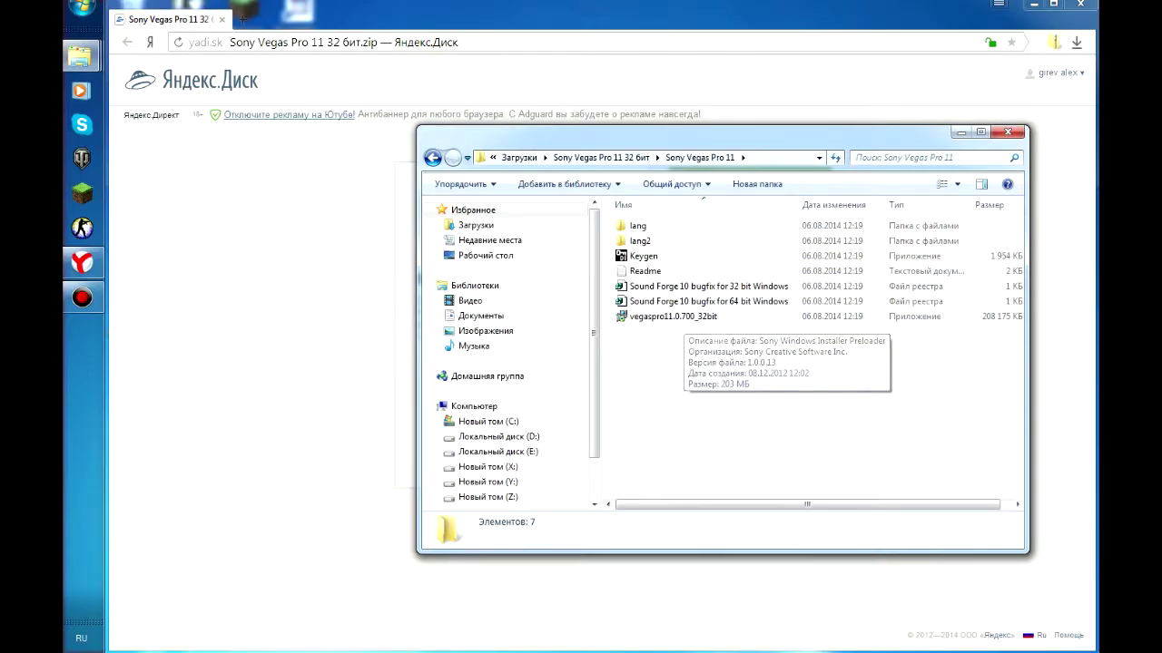
{"action": "double_click", "coordinate": [672, 316]}
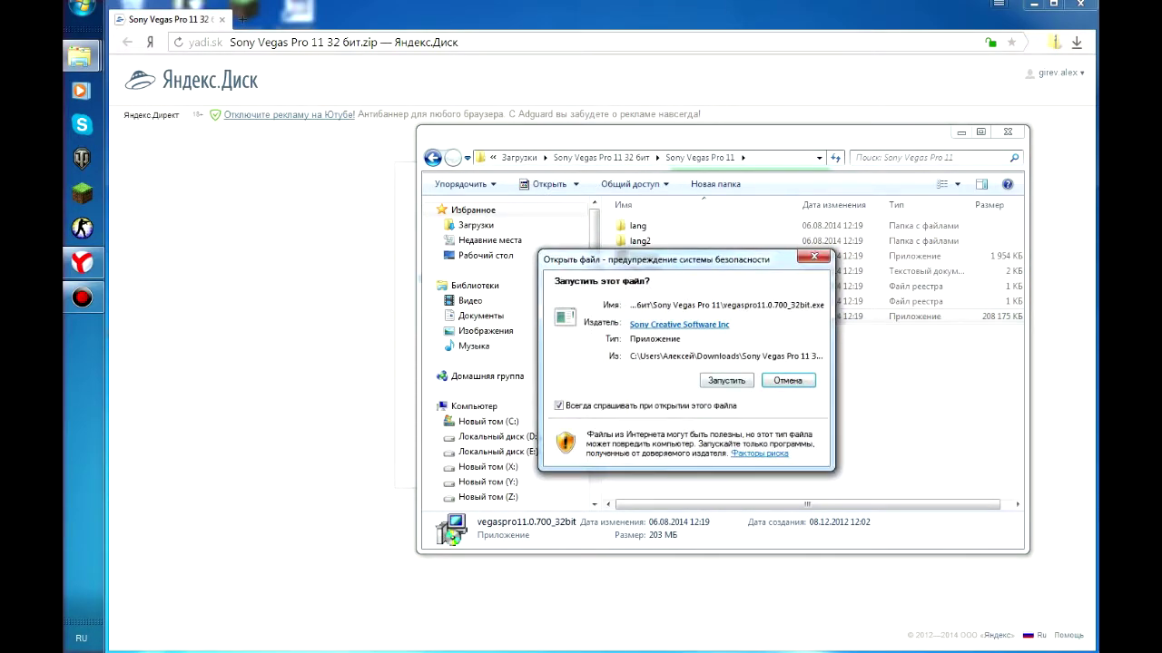
{"action": "left_click", "coordinate": [725, 379]}
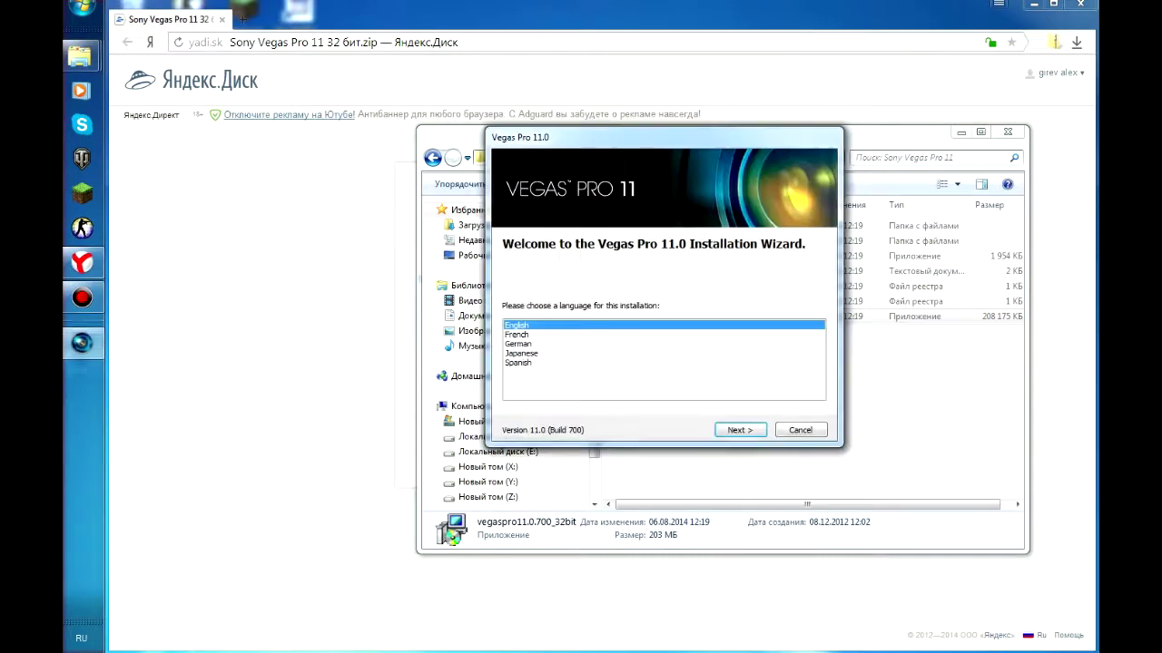
- Install Vegas Pro 11.0 in English with the licence agreement accepted, using the default folder and no desktop shortcut
{"action": "key", "text": "Return"}
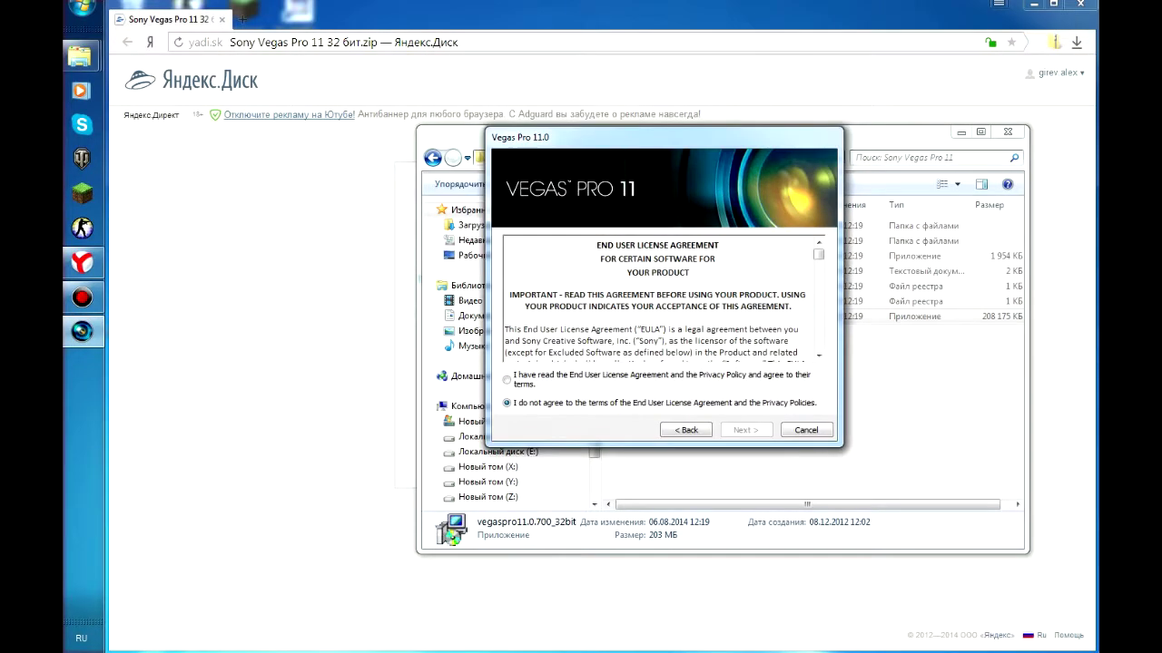
{"action": "key", "text": "Up"}
{"action": "key", "text": "Return"}
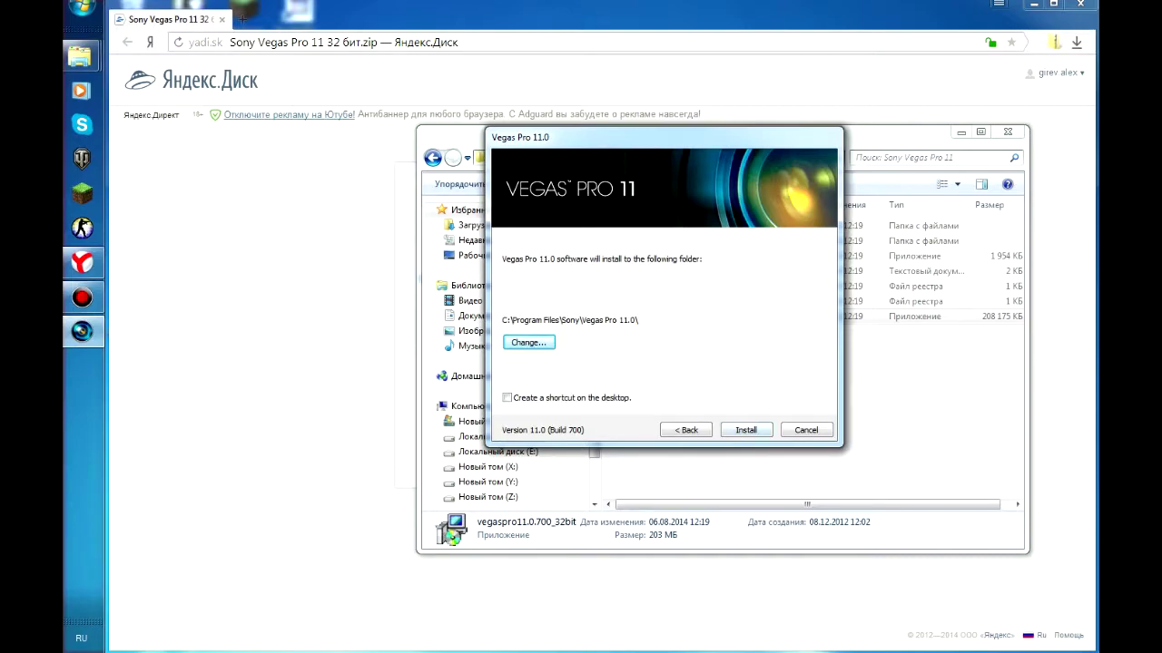
{"action": "left_click", "coordinate": [745, 429]}
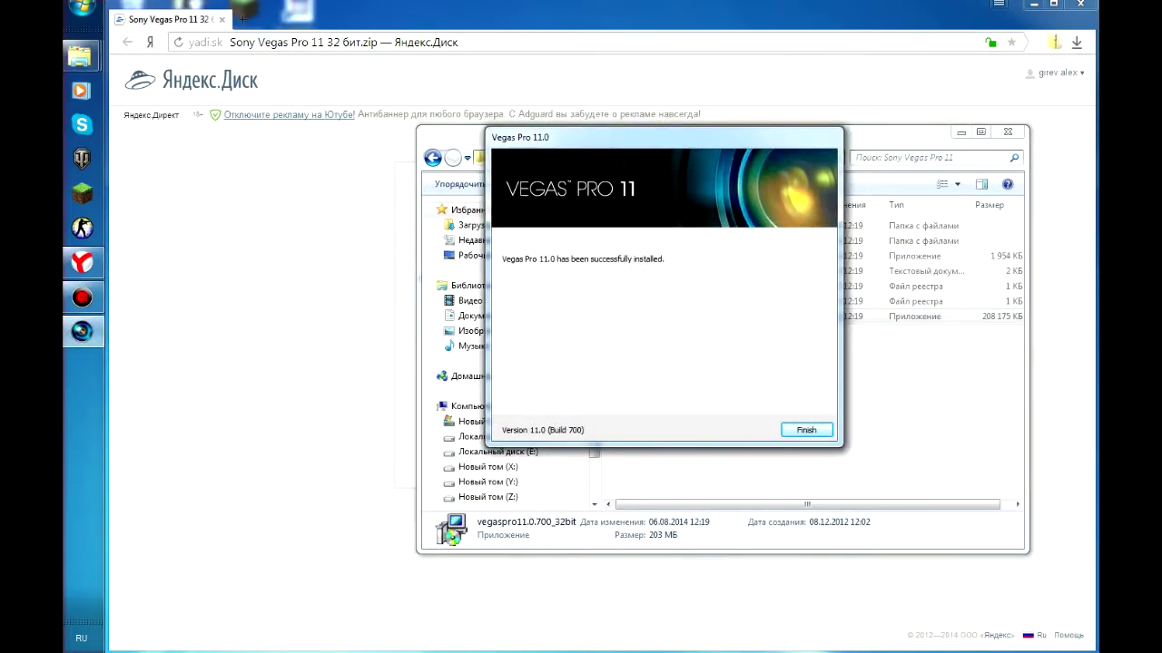
{"action": "key", "text": "Return"}
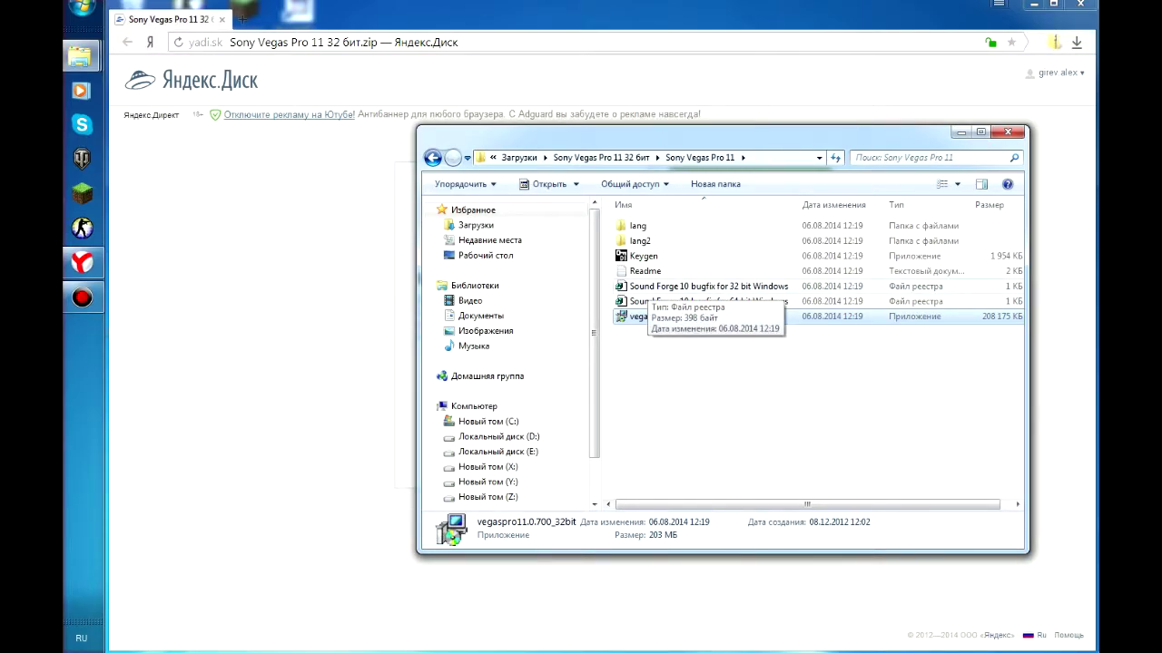
- Merge the "Sound Forge 10 bugfix for 32 bit Windows" file into the registry, confirming the security and registry prompts
{"action": "double_click", "coordinate": [690, 285]}
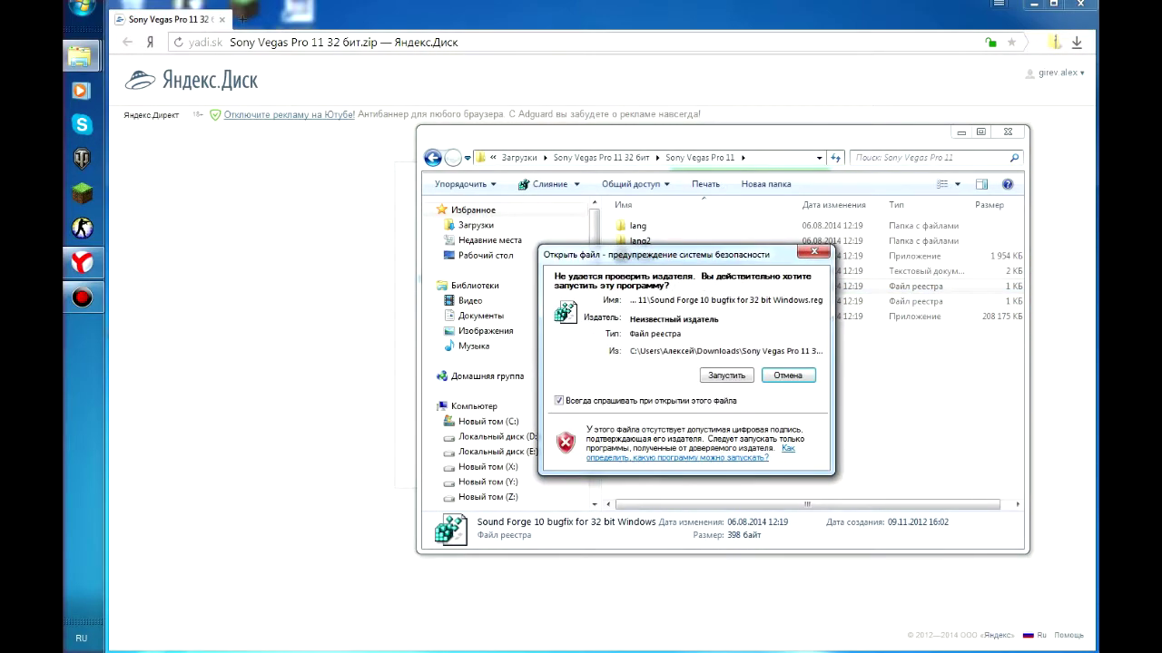
{"action": "left_click_drag", "start_coordinate": [653, 254], "coordinate": [433, 238]}
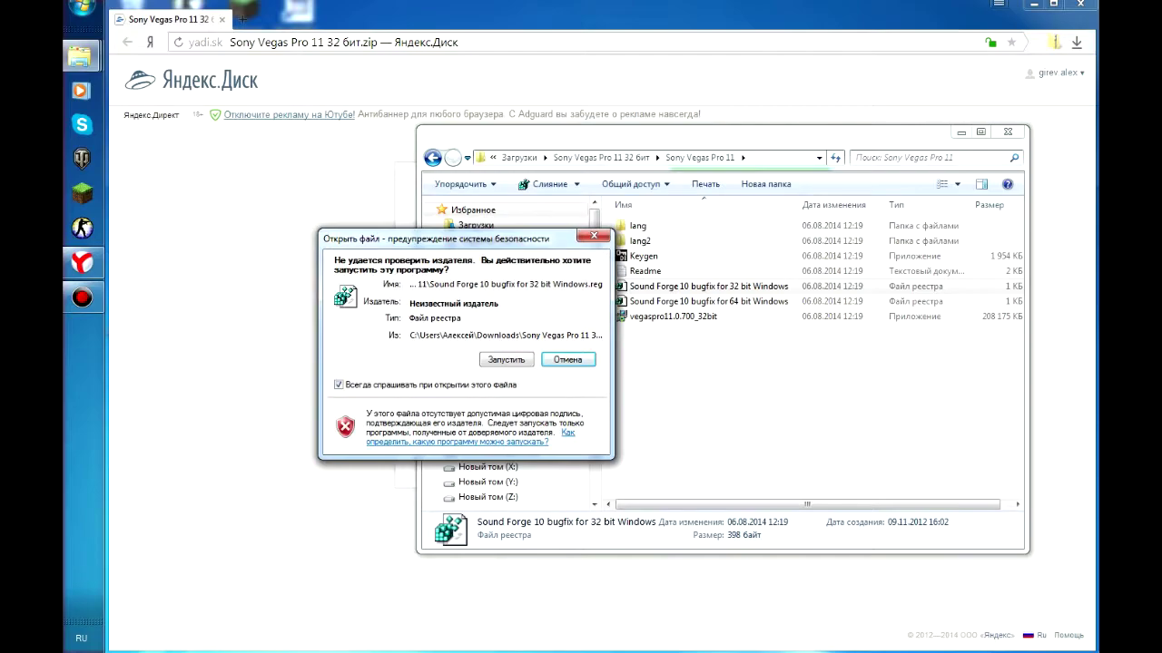
{"action": "left_click", "coordinate": [506, 359]}
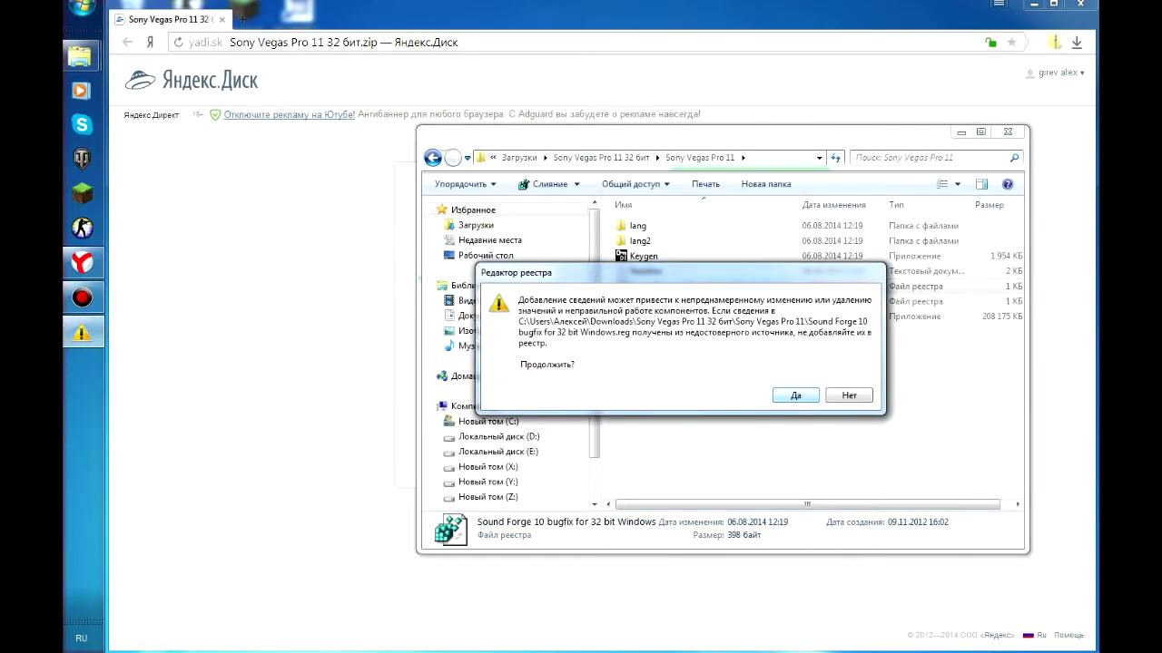
{"action": "key", "text": "Return"}
{"action": "key", "text": "Return"}
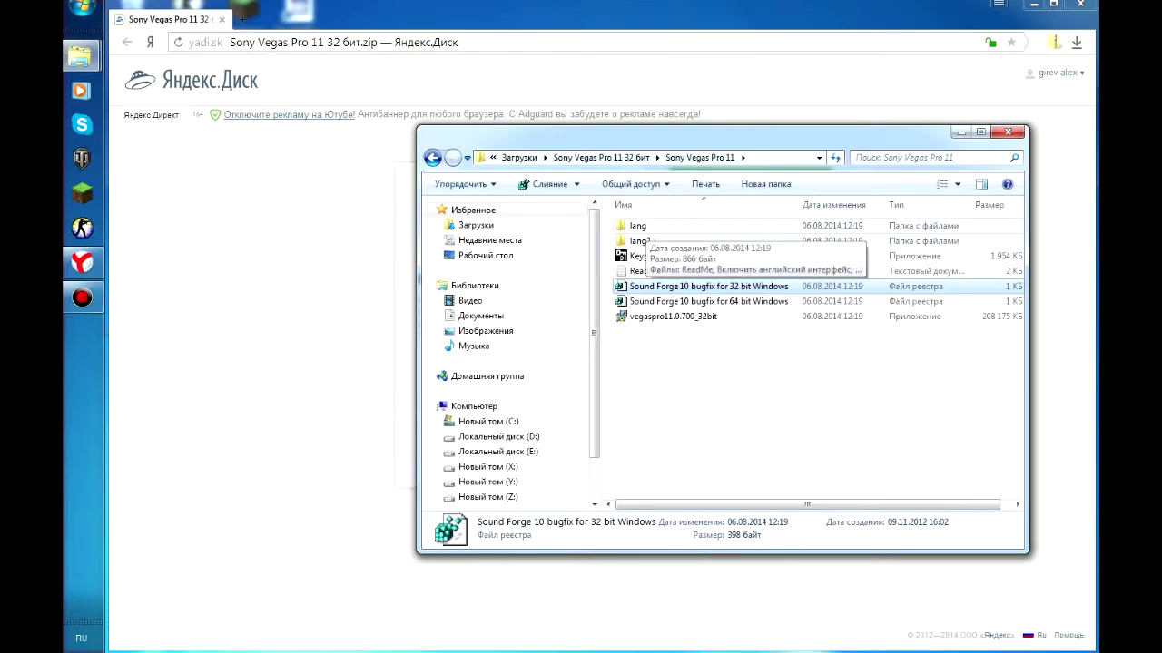
- Merge the "Включить русский интерфейс" file from the lang folder into the registry
{"action": "double_click", "coordinate": [640, 227]}
{"action": "double_click", "coordinate": [676, 256]}
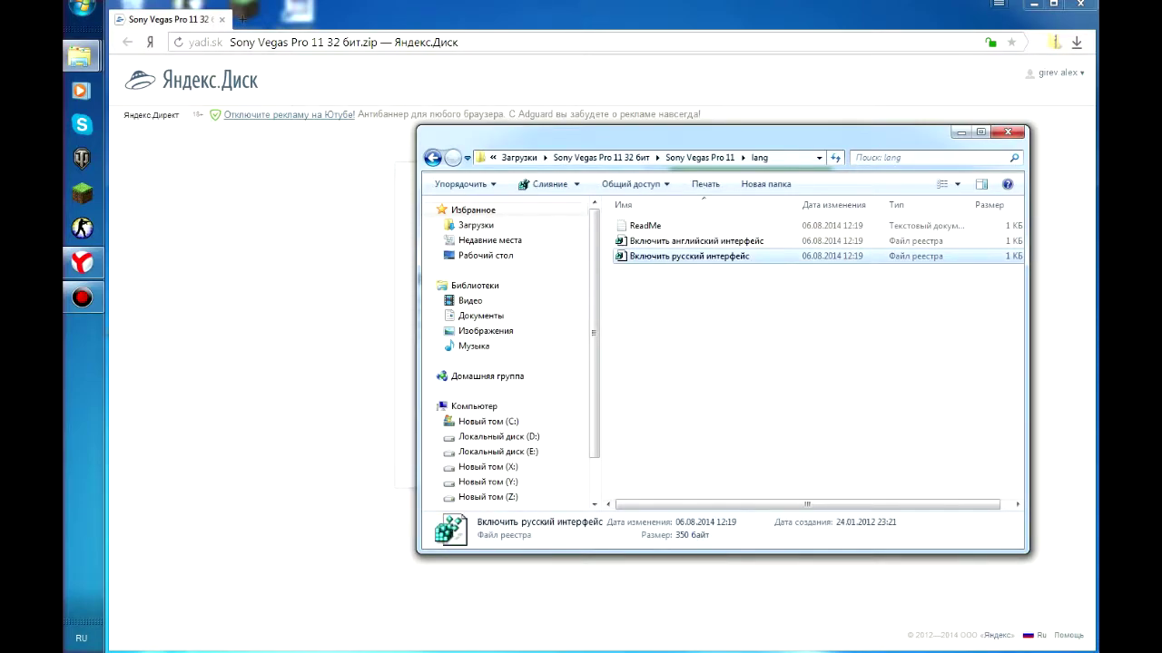
{"action": "left_click", "coordinate": [726, 374]}
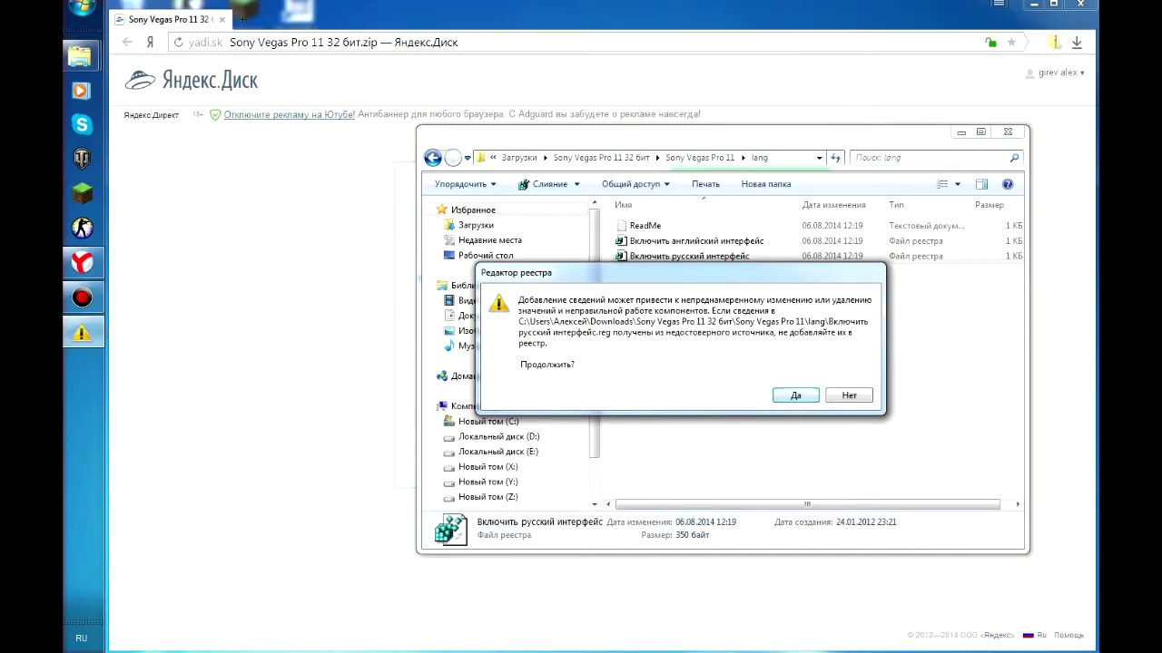
{"action": "key", "text": "Return"}
{"action": "key", "text": "Return"}
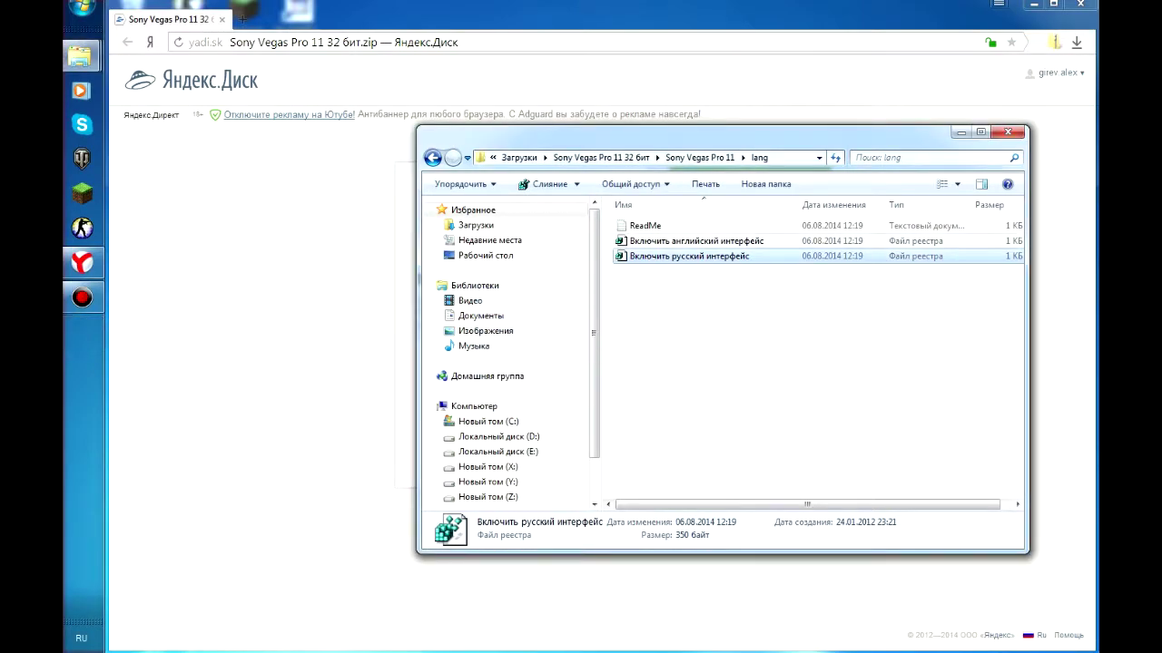
- Look inside the lang2 folder and return to the Sony Vegas Pro 11 folder
{"action": "left_click", "coordinate": [433, 157]}
{"action": "double_click", "coordinate": [646, 241]}
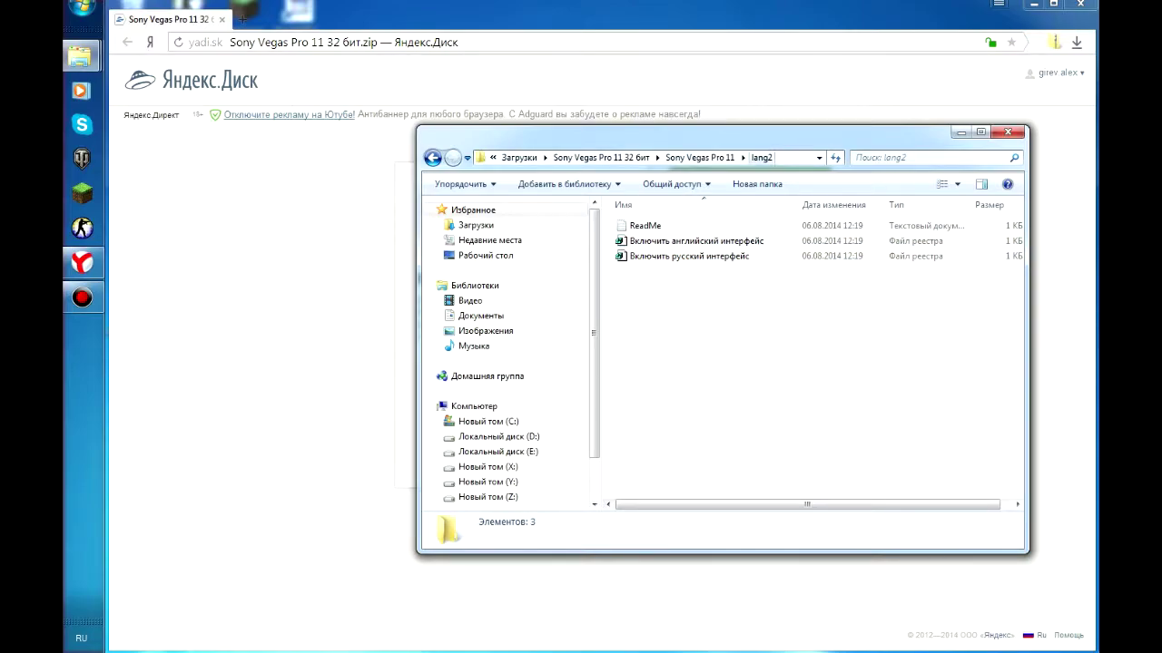
{"action": "key", "text": "BackSpace"}
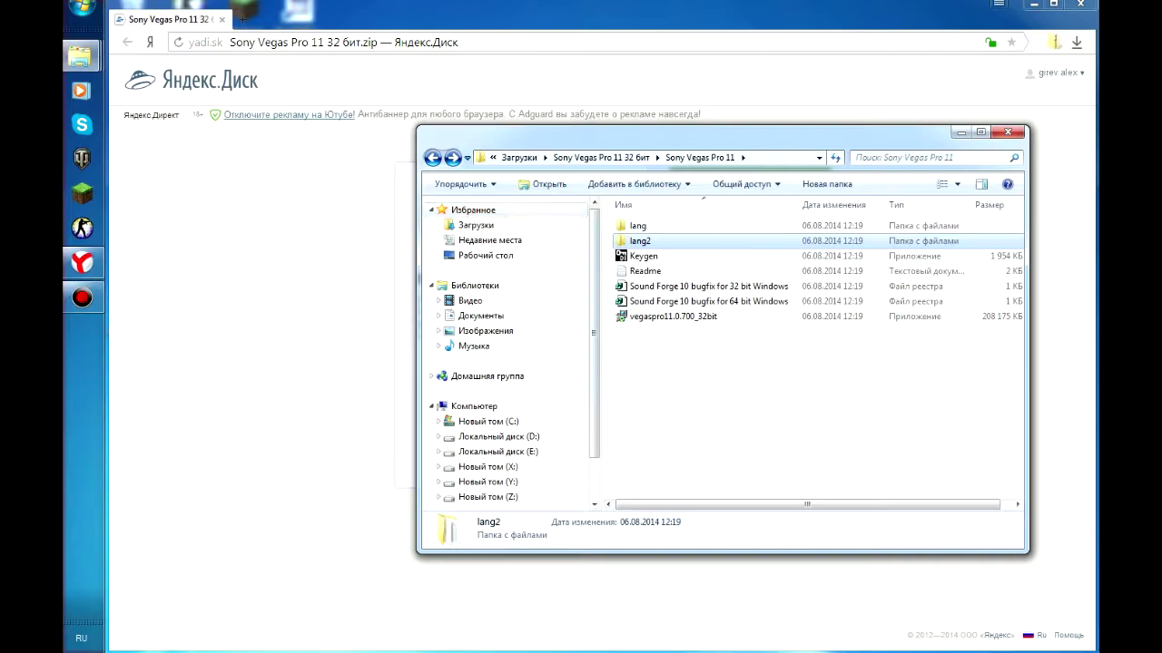
- Launch Keygen from the Sony Vegas Pro 11 folder and mute its sound in the volume mixer
{"action": "double_click", "coordinate": [643, 256]}
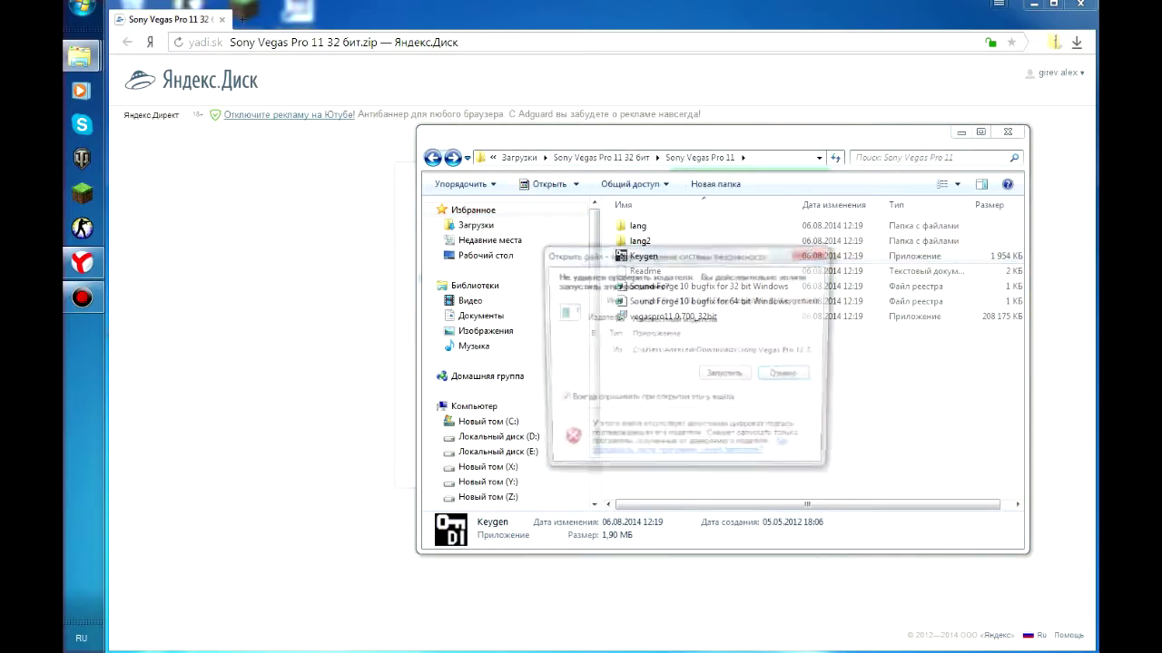
{"action": "left_click", "coordinate": [726, 374]}
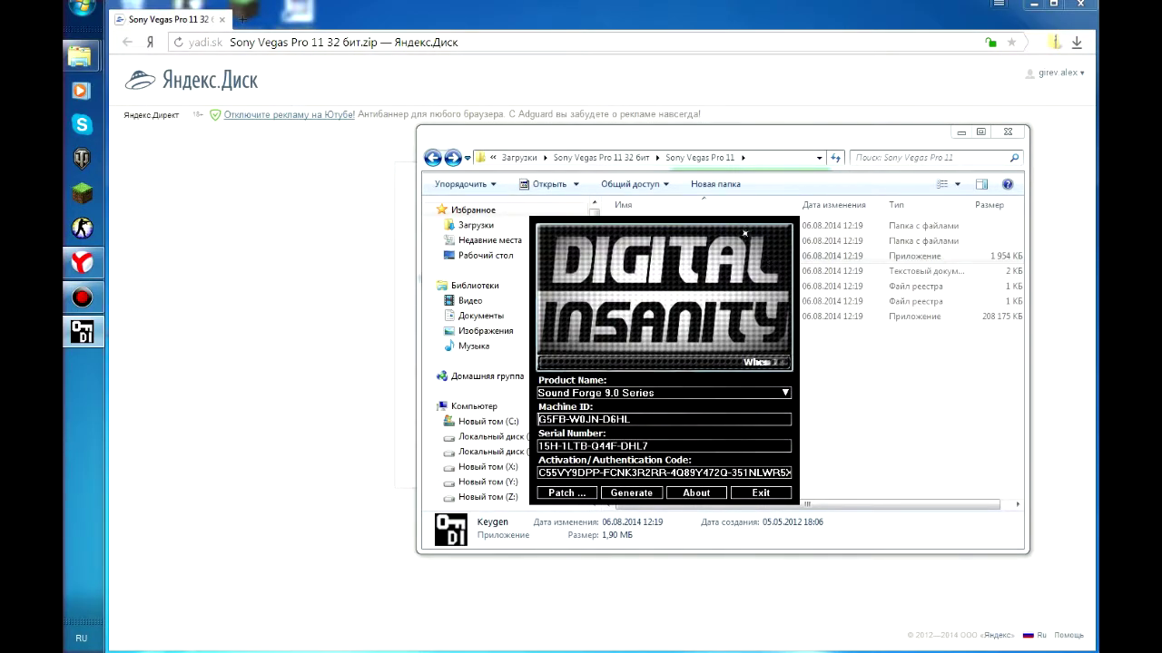
{"action": "left_click", "coordinate": [82, 610]}
{"action": "left_click", "coordinate": [141, 638]}
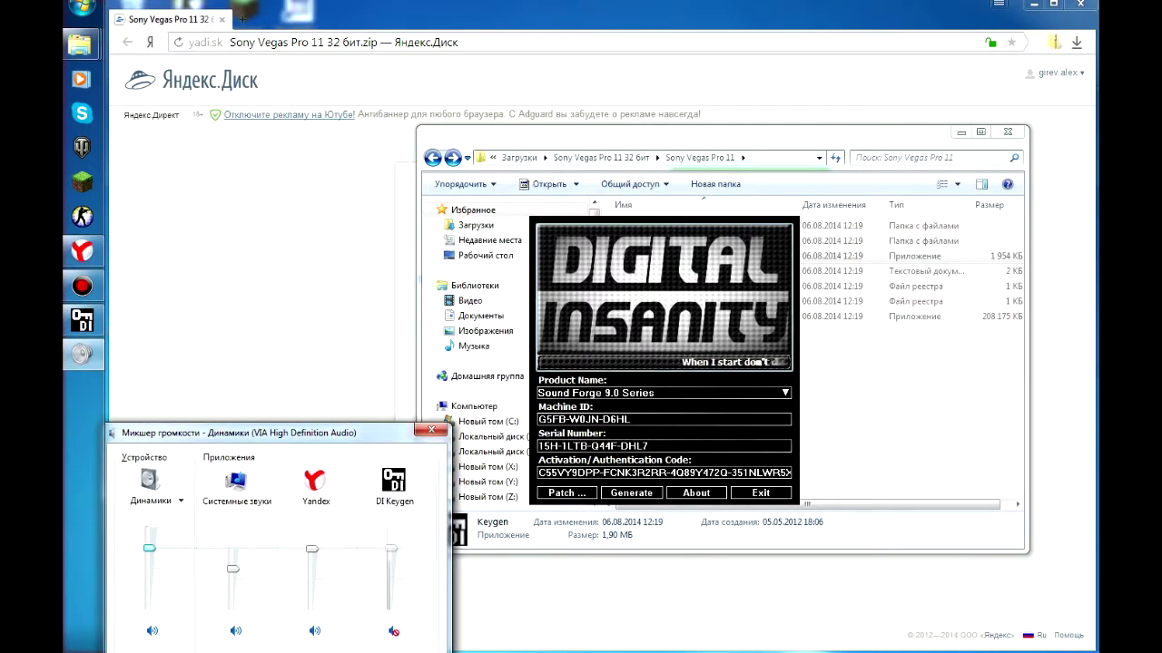
{"action": "key", "text": "alt+F4"}
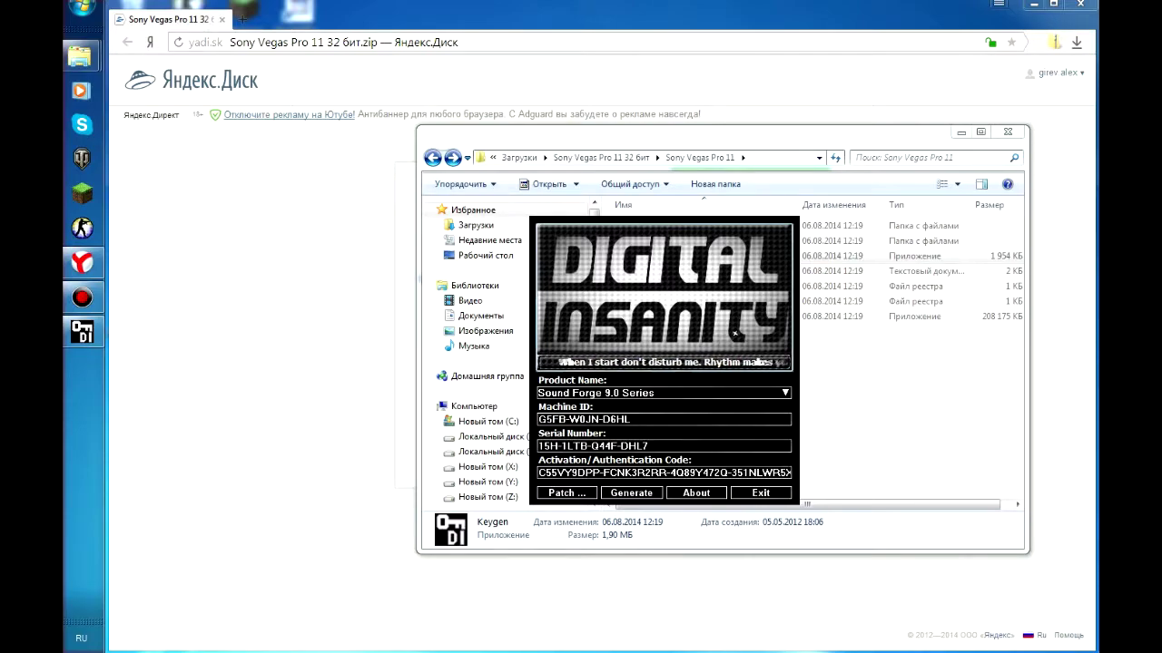
- Choose Vegas Pro 11.0 (32 bit) Series as the product name in the keygen
{"action": "left_click", "coordinate": [784, 393]}
{"action": "scroll", "coordinate": [658, 446], "scroll_direction": "down", "scroll_amount": 3}
{"action": "scroll", "coordinate": [658, 452], "scroll_direction": "down", "scroll_amount": 1}
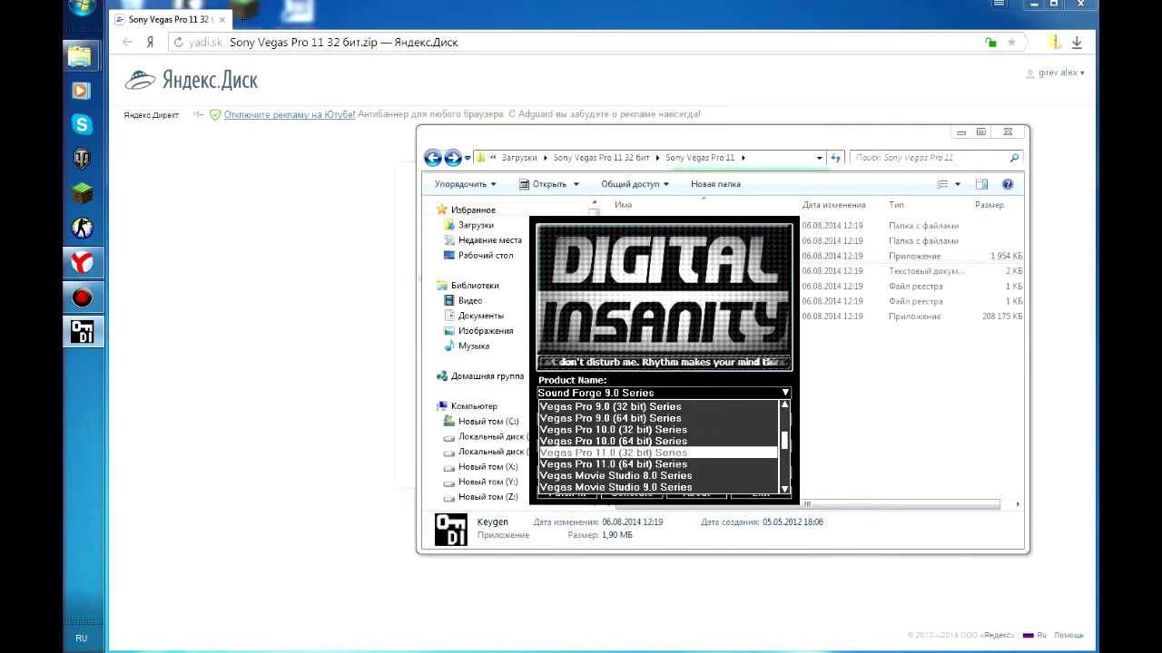
{"action": "left_click", "coordinate": [658, 452]}
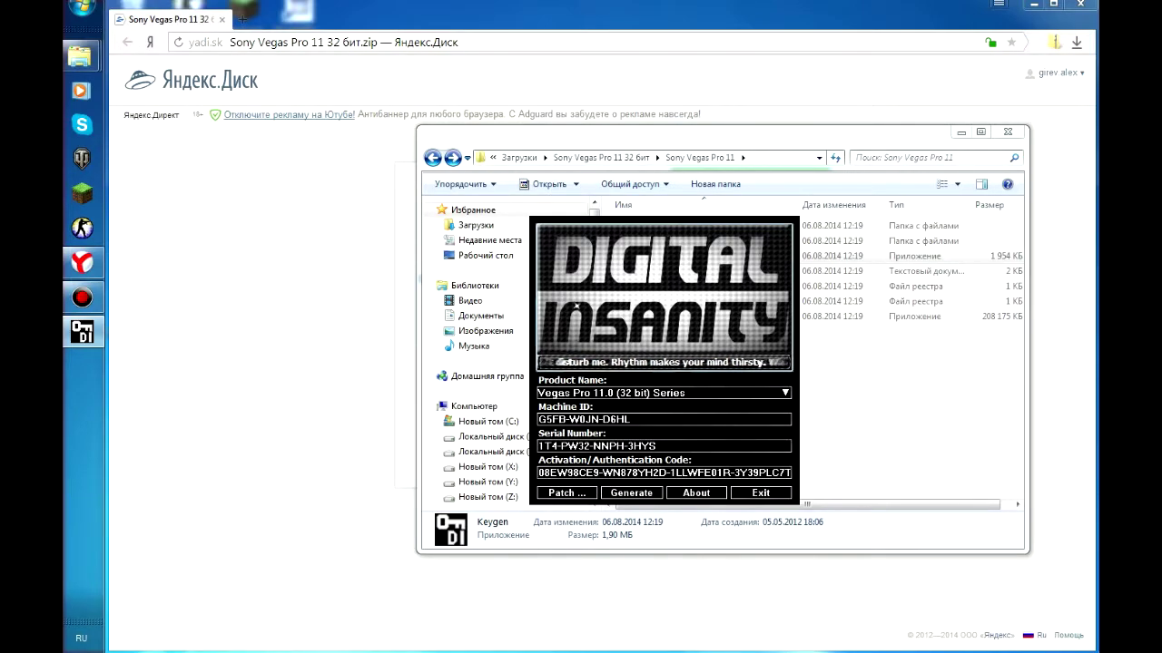
- Start the patch and select the Vegas Pro 11.0 folder under Program Files\Sony on drive C as the installation directory
{"action": "left_click", "coordinate": [563, 493]}
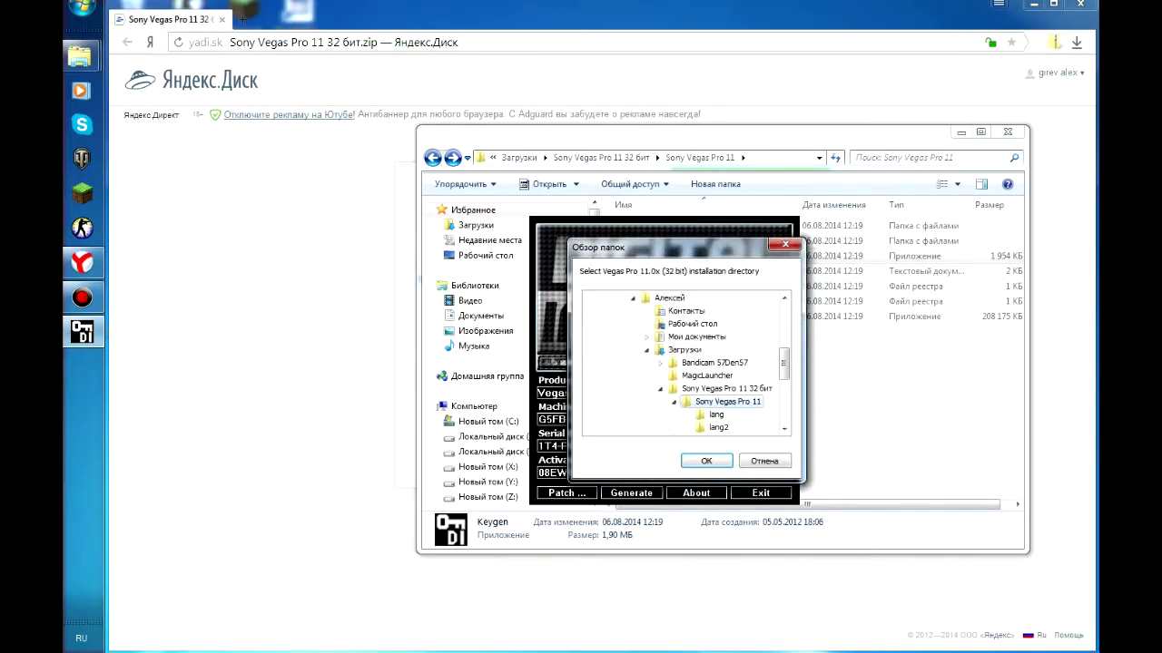
{"action": "left_click_drag", "start_coordinate": [635, 246], "coordinate": [728, 195]}
{"action": "scroll", "coordinate": [779, 313], "scroll_direction": "up", "scroll_amount": 5}
{"action": "left_click", "coordinate": [698, 325]}
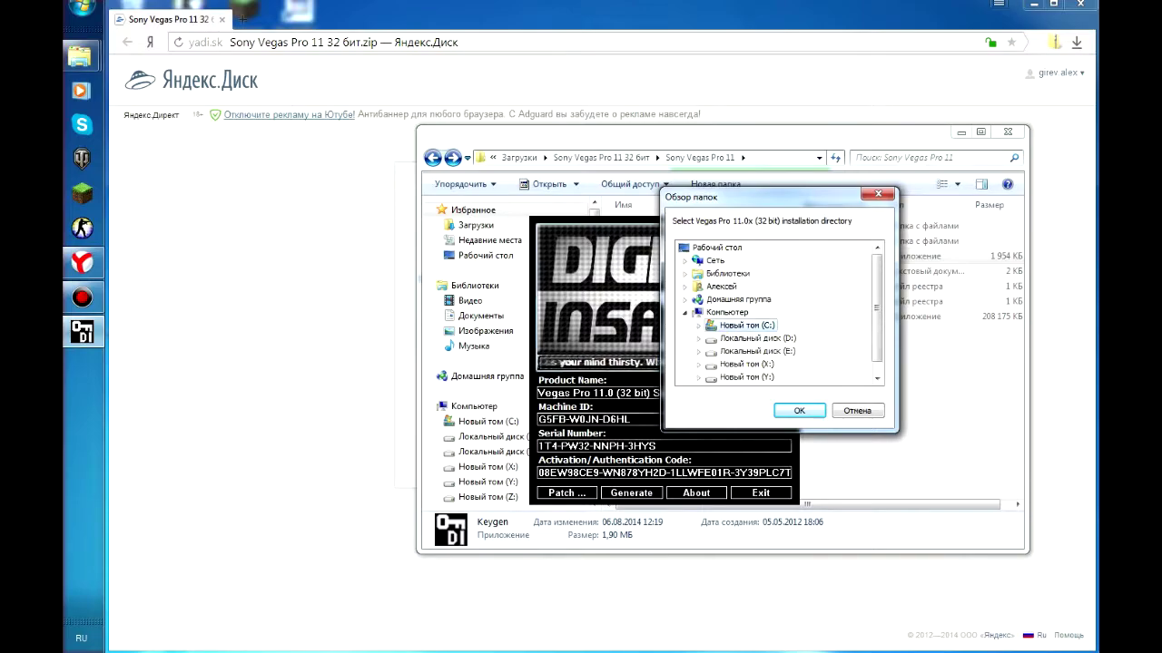
{"action": "left_click", "coordinate": [697, 325]}
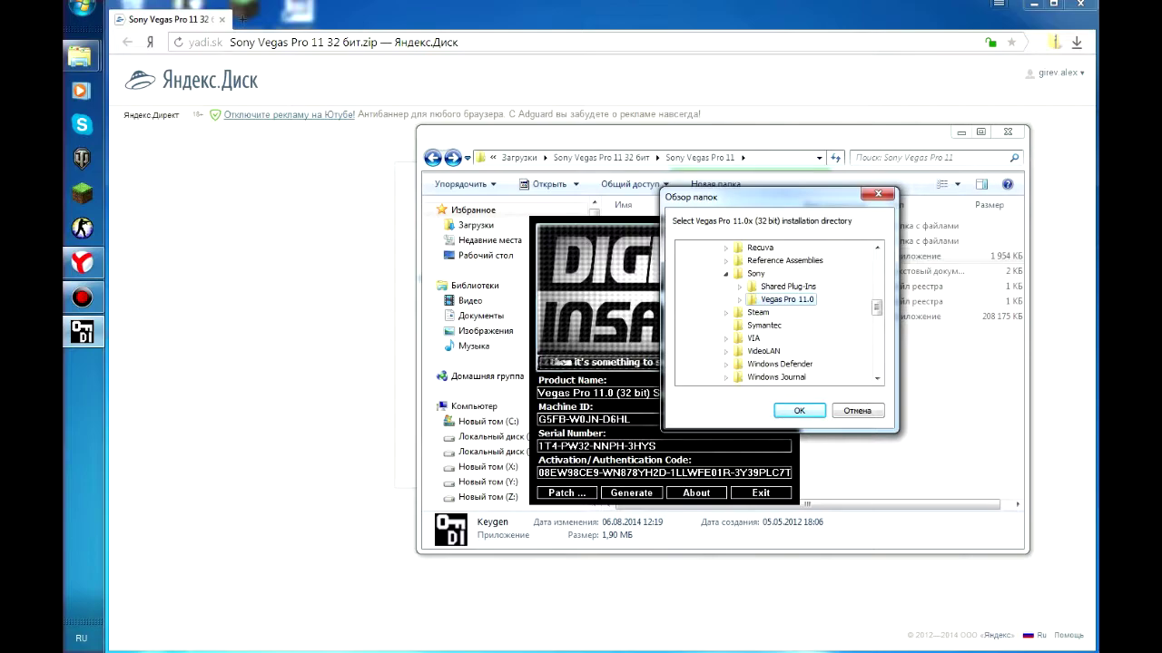
{"action": "key", "text": "Return"}
- Select Sony\Shared Plug-Ins as the shared plug-ins directory and complete the patching
{"action": "scroll", "coordinate": [685, 363], "scroll_direction": "up", "scroll_amount": 4}
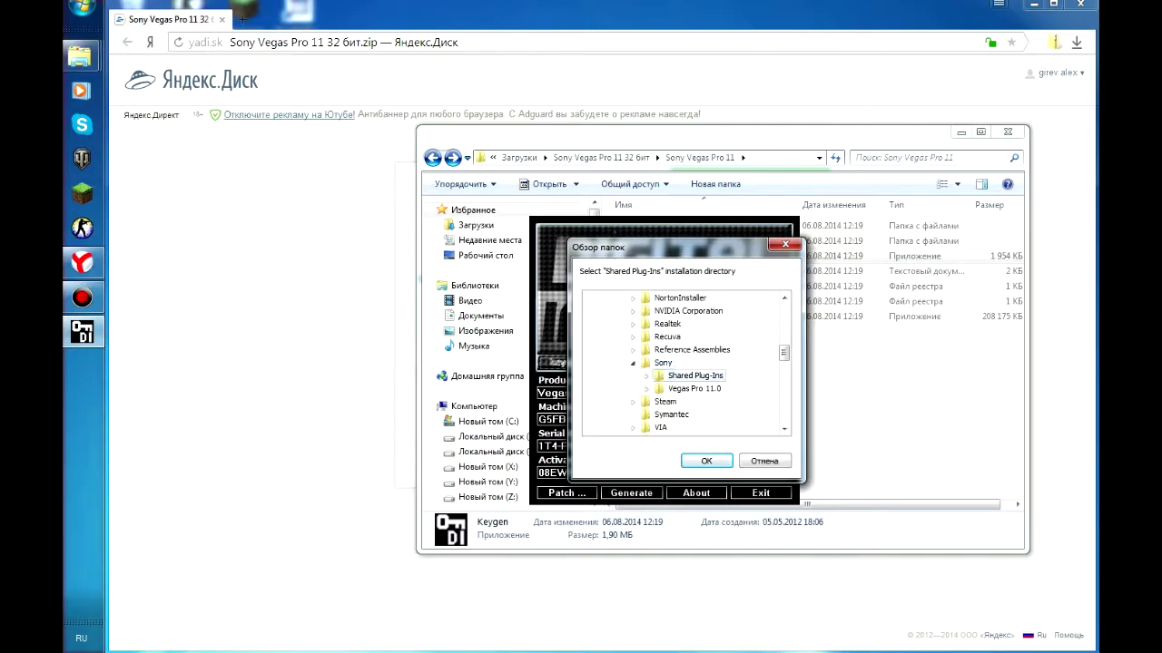
{"action": "key", "text": "Return"}
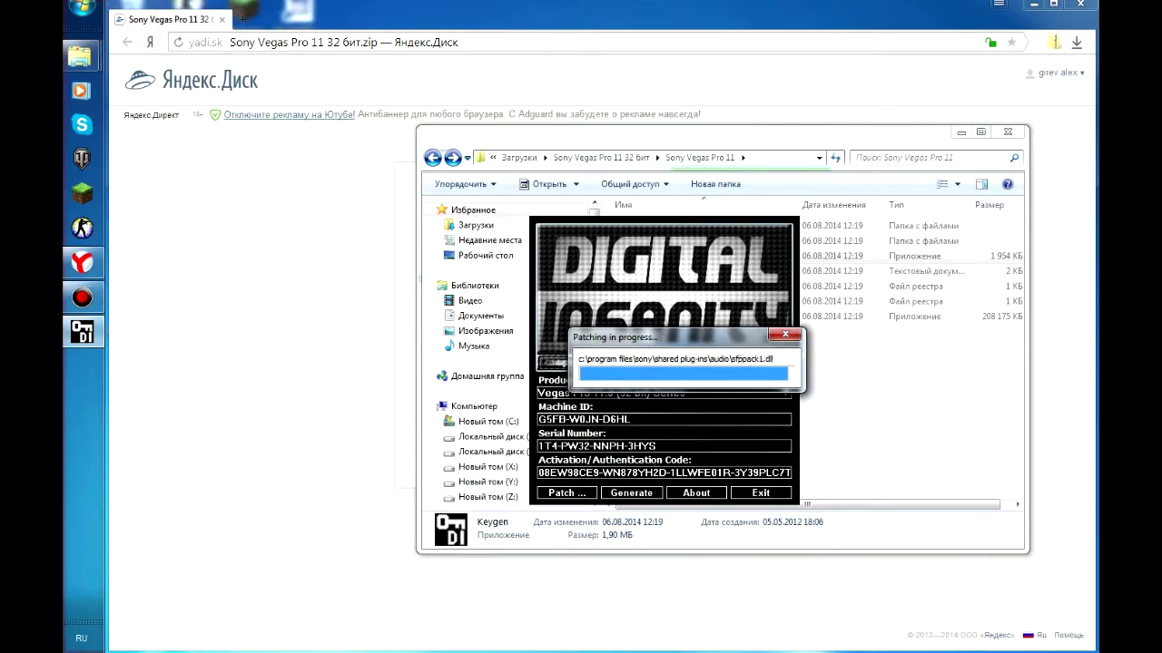
{"action": "key", "text": "Return"}
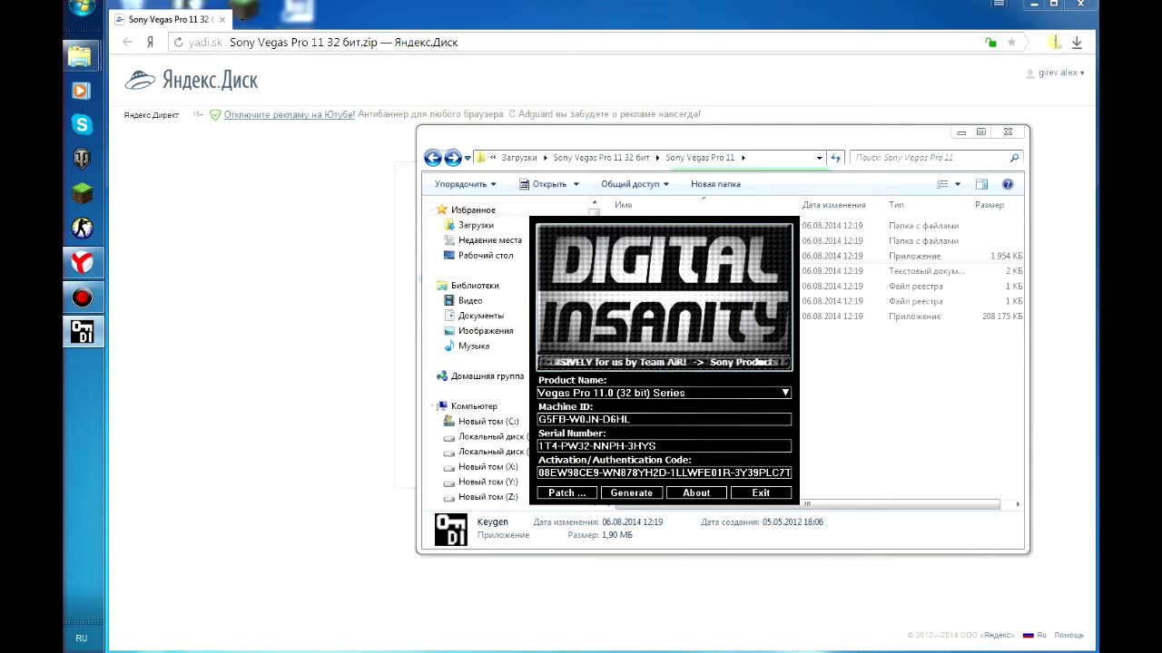
- Launch Vegas Pro 11.0 from the Sony program folder among the installed programs
{"action": "left_click", "coordinate": [81, 8]}
{"action": "left_click", "coordinate": [106, 315]}
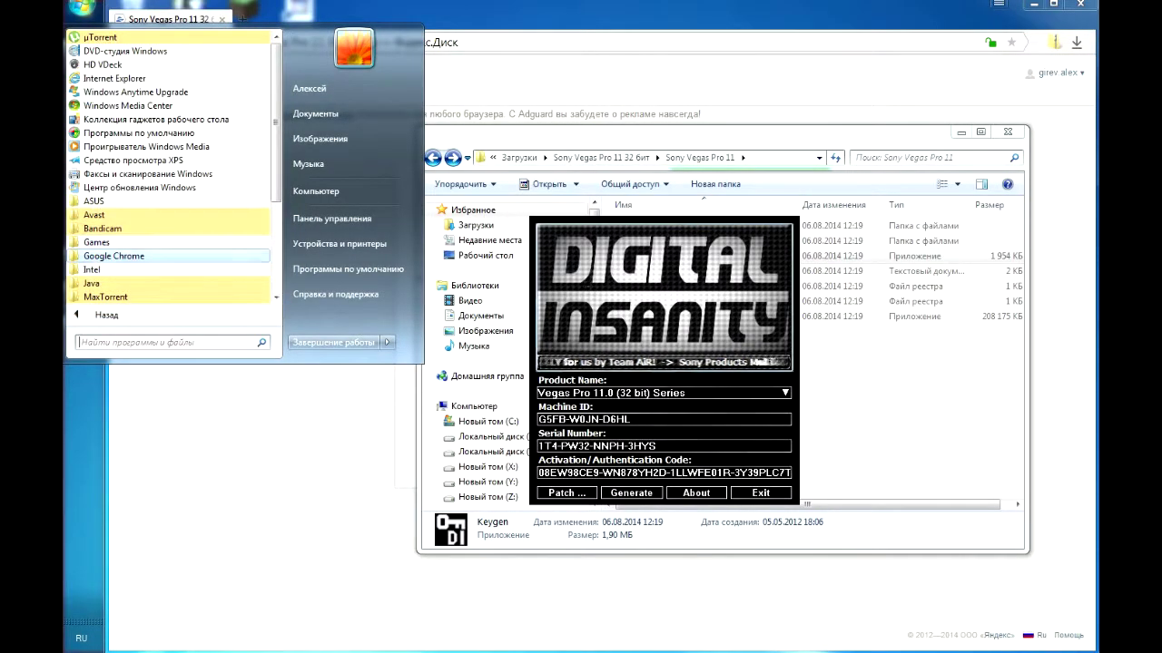
{"action": "scroll", "coordinate": [168, 263], "scroll_direction": "down", "scroll_amount": 5}
{"action": "scroll", "coordinate": [168, 263], "scroll_direction": "up", "scroll_amount": 3}
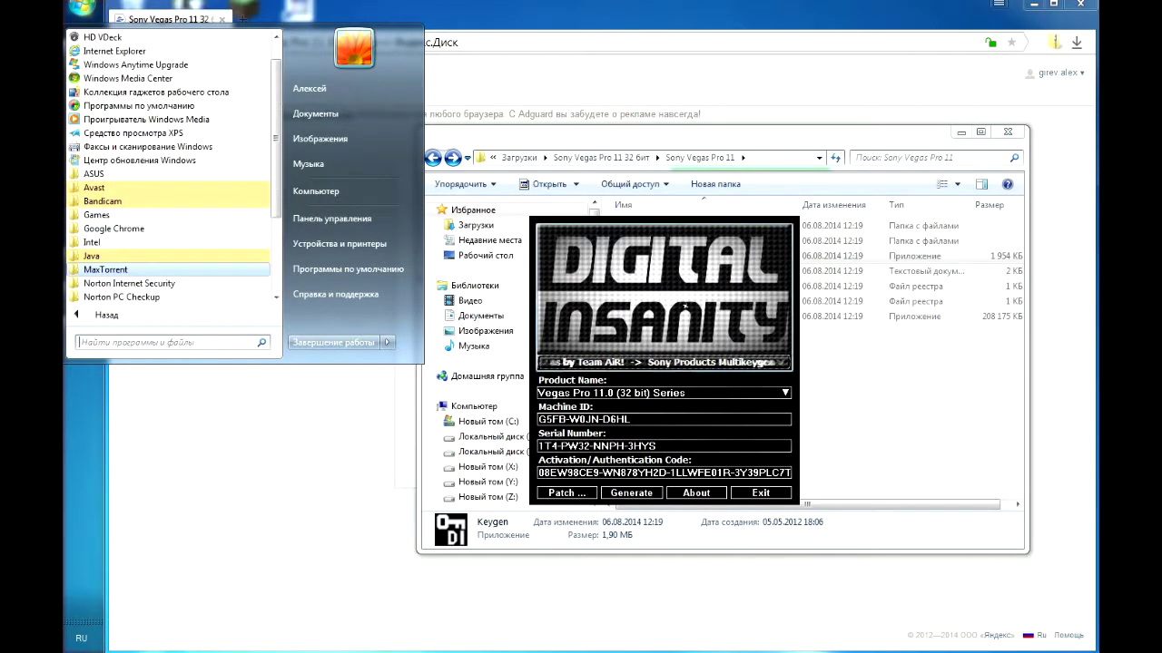
{"action": "left_click", "coordinate": [168, 269]}
{"action": "scroll", "coordinate": [168, 243], "scroll_direction": "down", "scroll_amount": 4}
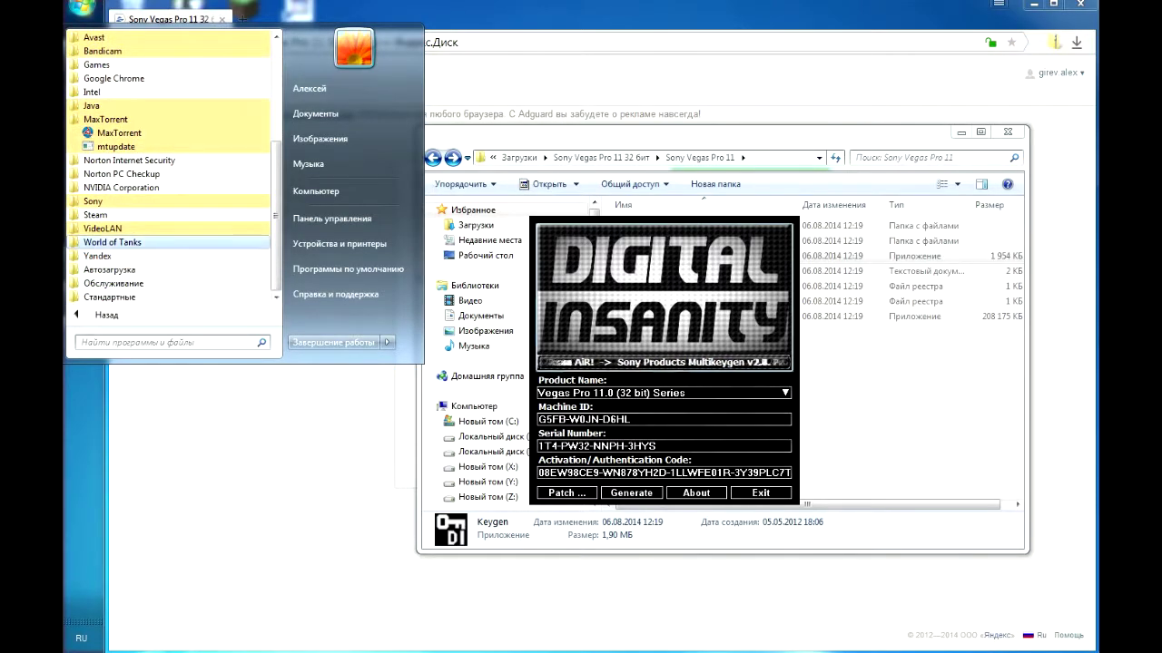
{"action": "left_click", "coordinate": [168, 200]}
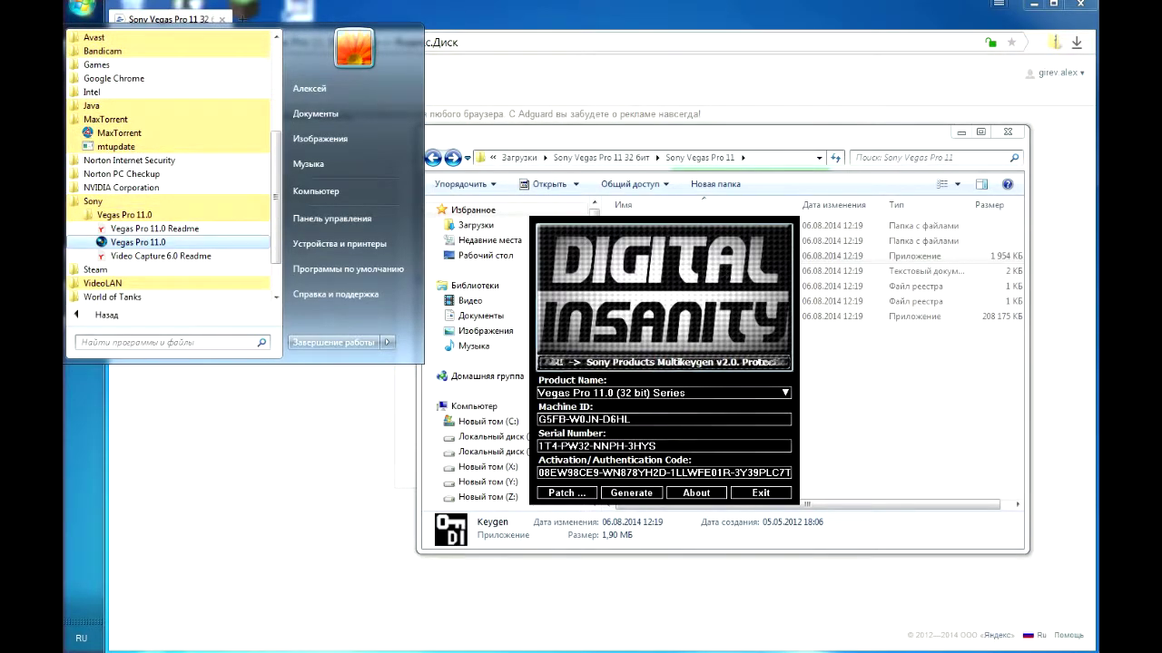
{"action": "left_click", "coordinate": [168, 242]}
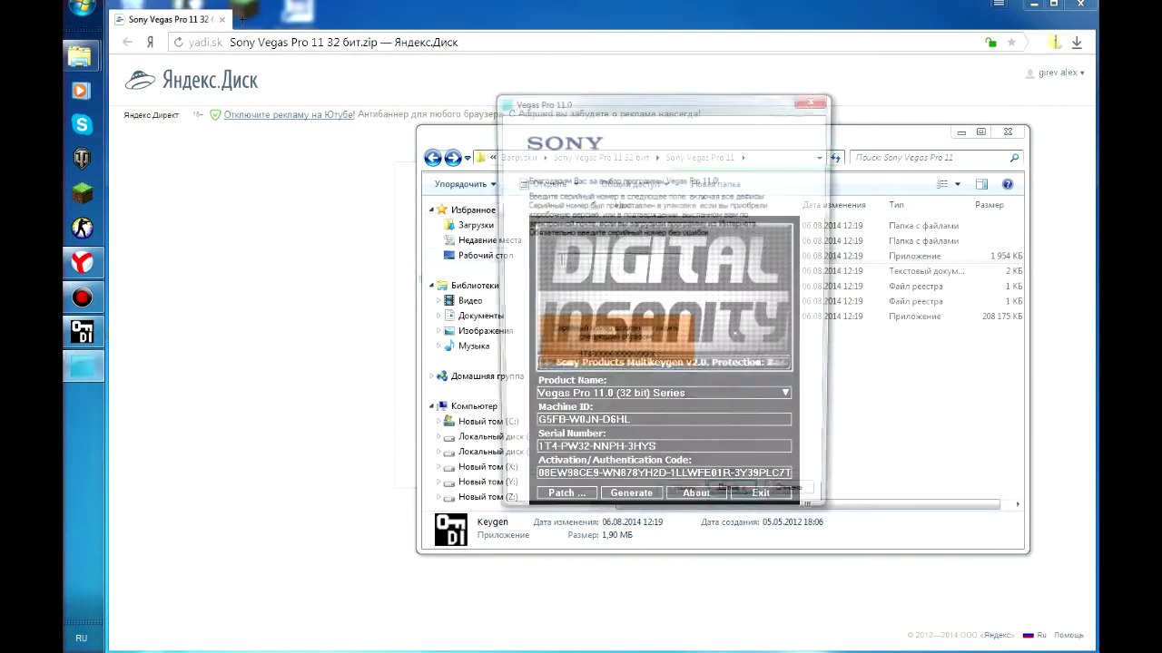
- Arrange the registration and keygen windows side by side and copy the serial number from the keygen into the serial number field
{"action": "left_click_drag", "start_coordinate": [645, 100], "coordinate": [865, 97]}
{"action": "left_click_drag", "start_coordinate": [705, 231], "coordinate": [555, 226]}
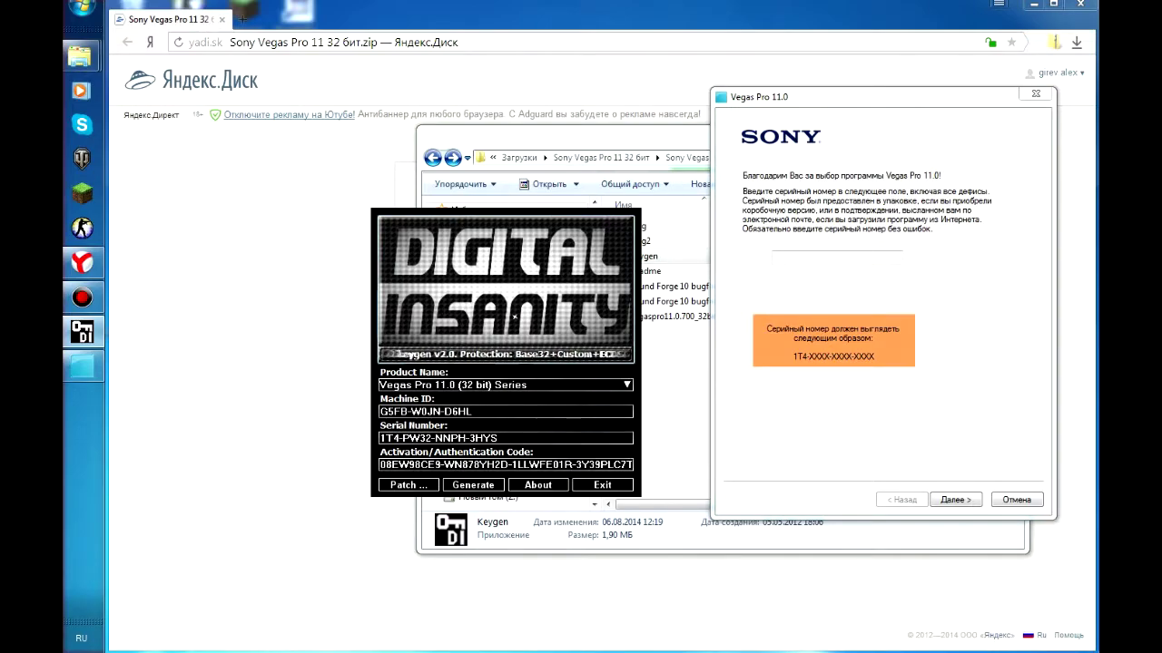
{"action": "left_click_drag", "start_coordinate": [499, 438], "coordinate": [379, 438]}
{"action": "key", "text": "ctrl+c"}
{"action": "left_click", "coordinate": [837, 257]}
{"action": "key", "text": "ctrl+v"}
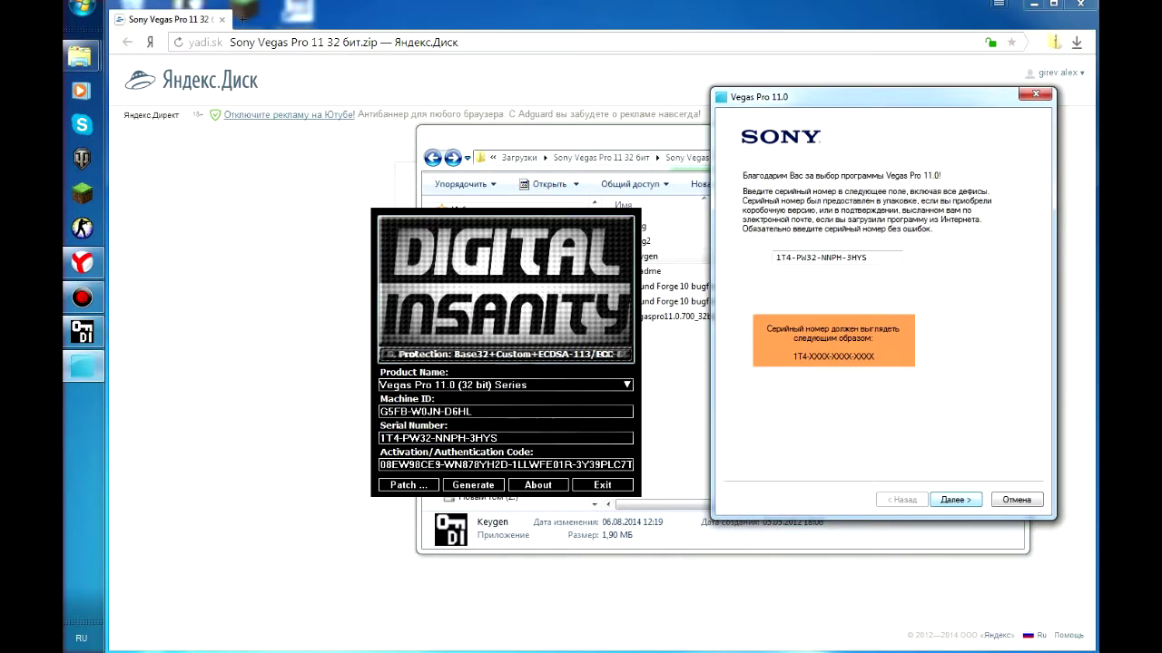
- Submit the serial number and proceed to the registration details with the option to register from another computer
{"action": "key", "text": "Return"}
{"action": "left_click", "coordinate": [542, 283]}
{"action": "key", "text": "Return"}
{"action": "key", "text": "Return"}
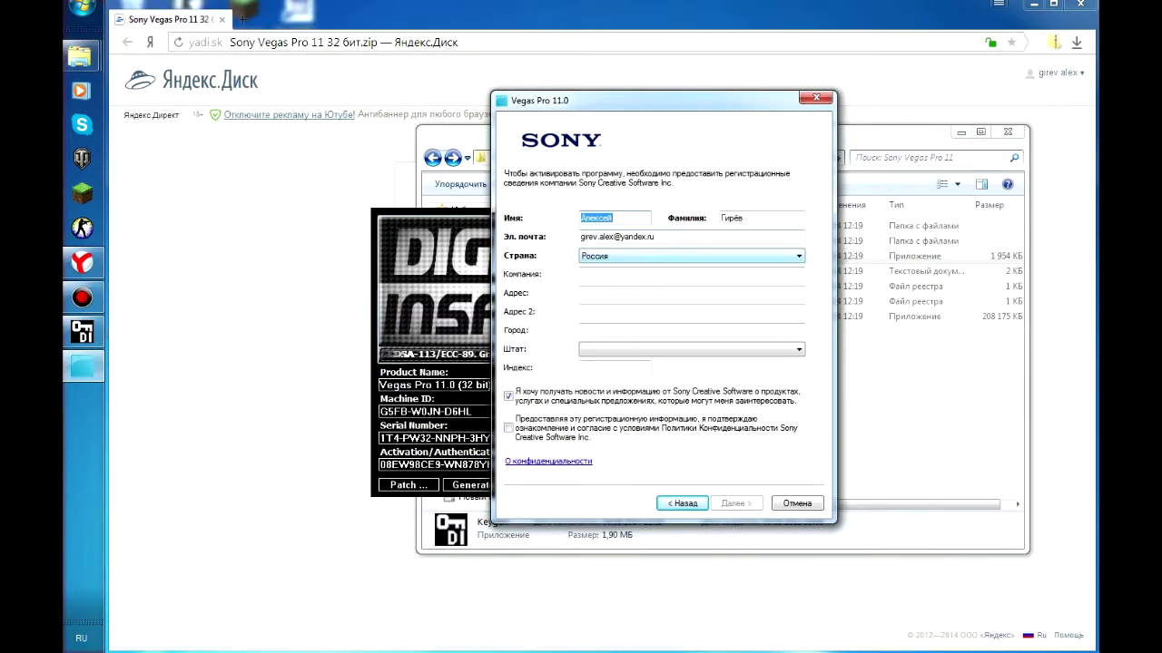
- Agree to the Sony Creative Software privacy policy in the registration form and continue with the prefilled contact details
{"action": "left_click", "coordinate": [508, 396]}
{"action": "left_click", "coordinate": [509, 427]}
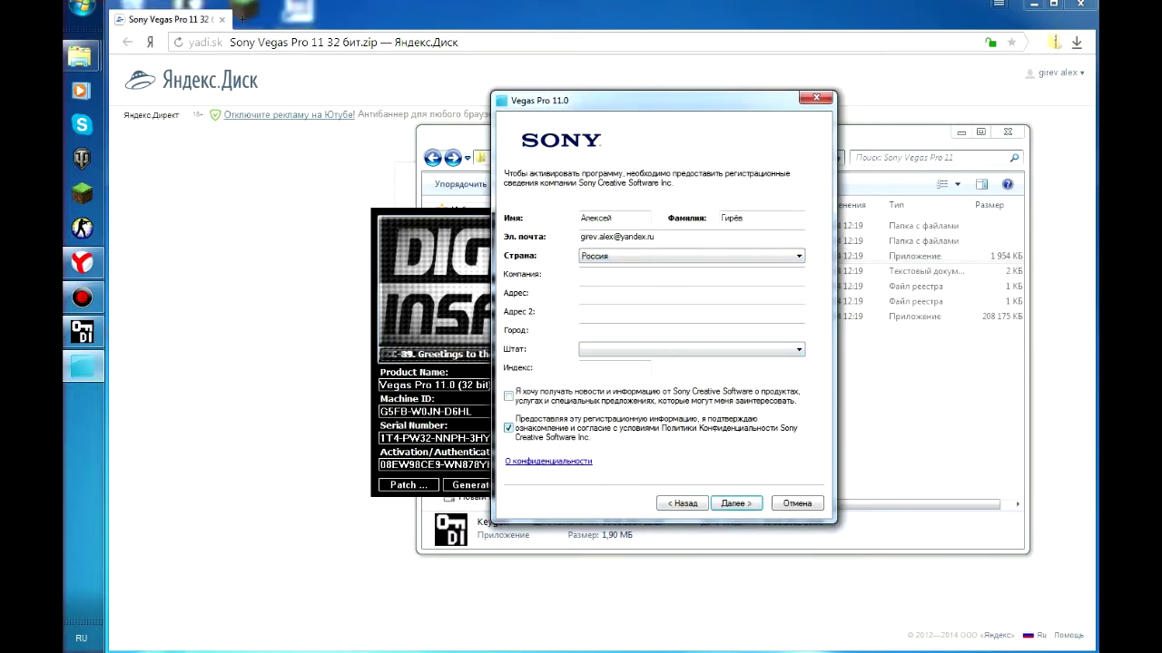
{"action": "left_click", "coordinate": [508, 396]}
{"action": "left_click", "coordinate": [736, 503]}
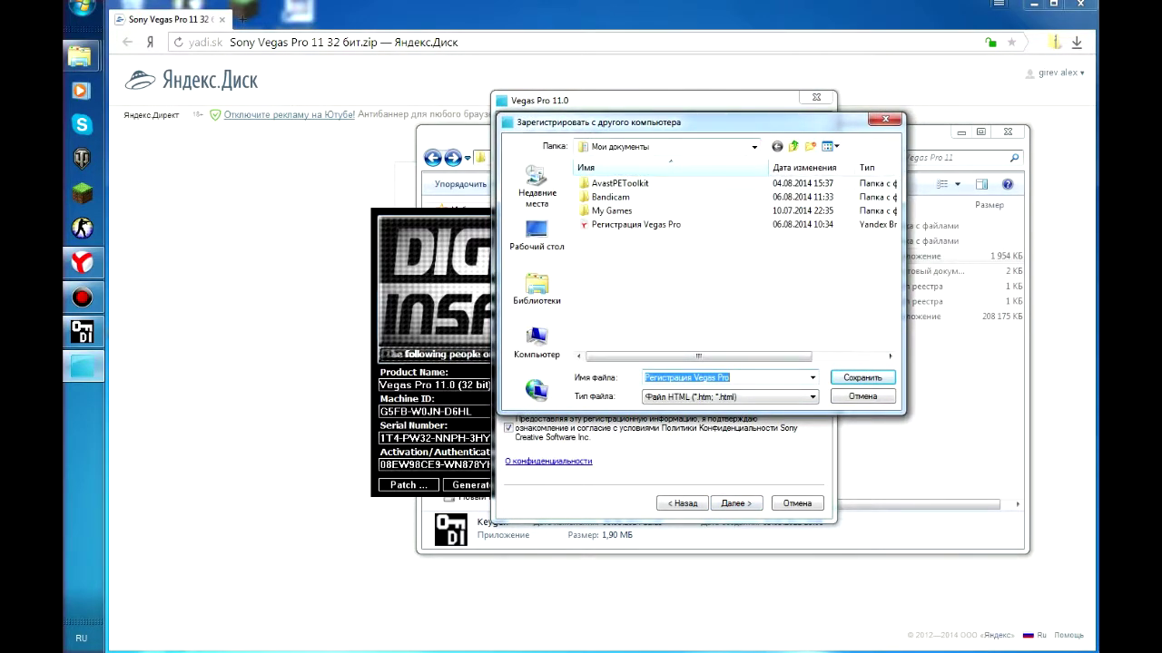
- Save the registration file as Регистрация Vegas Pro in Мои документы, replacing the existing file, and continue to the authentication code page
{"action": "left_click", "coordinate": [862, 395]}
{"action": "left_click", "coordinate": [736, 502]}
{"action": "key", "text": "Return"}
{"action": "key", "text": "Return"}
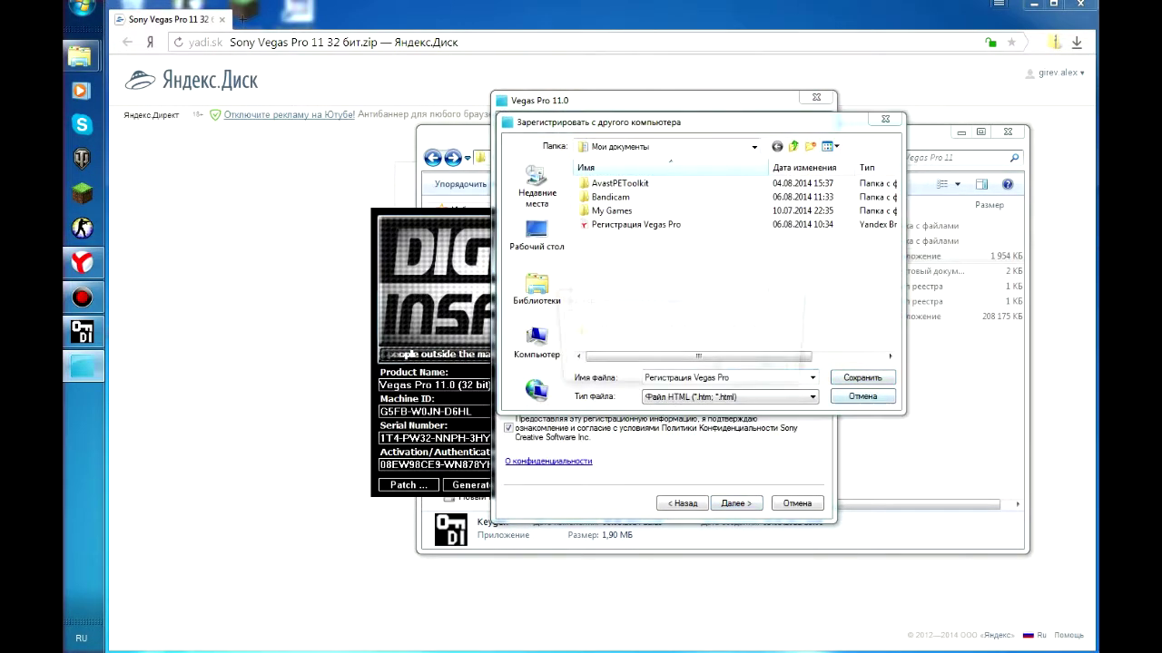
{"action": "key", "text": "Return"}
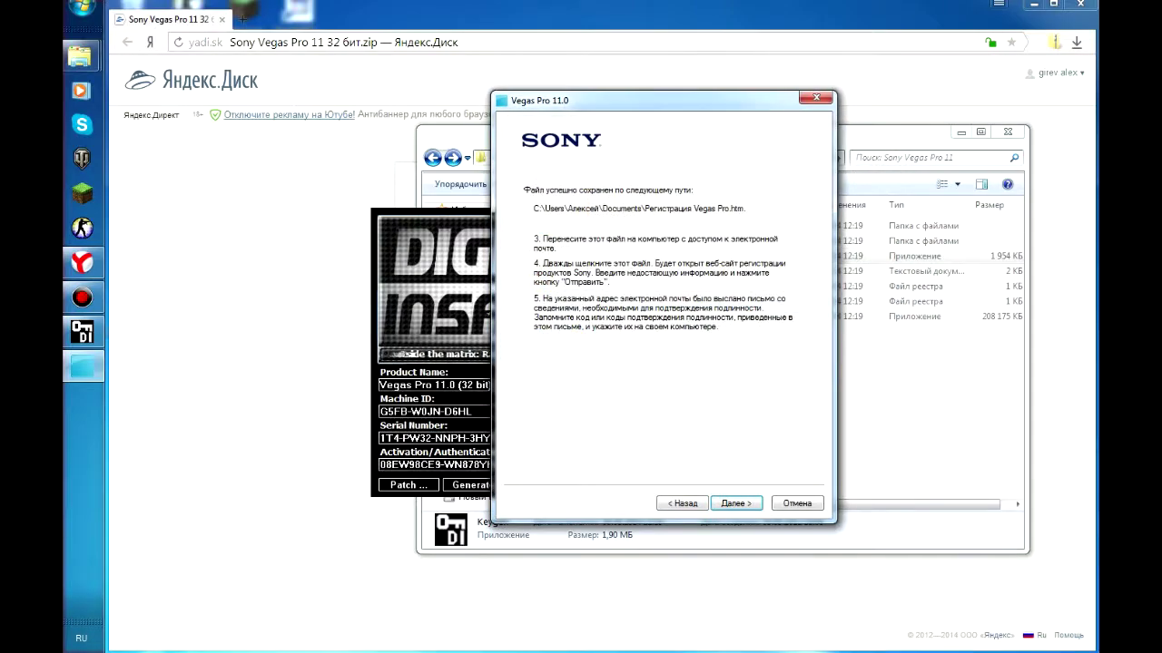
{"action": "key", "text": "Return"}
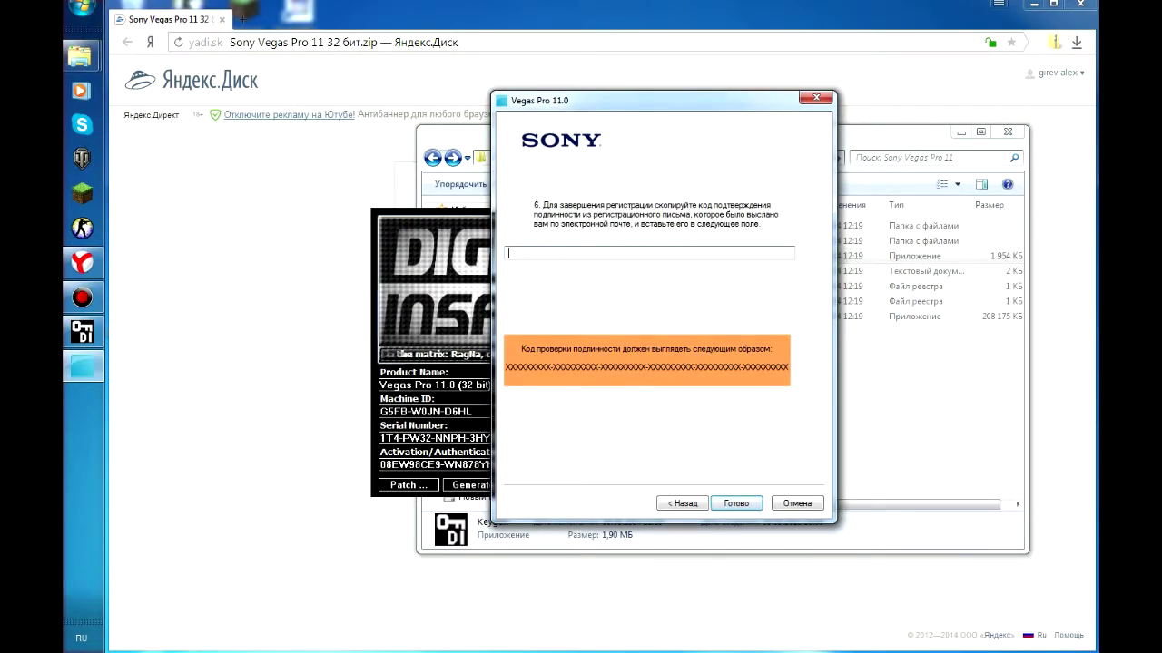
- Complete the registration with the activation code copied from the keygen, and close the keygen
{"action": "key", "text": "alt+Tab"}
{"action": "left_click_drag", "start_coordinate": [380, 464], "coordinate": [635, 464]}
{"action": "key", "text": "ctrl+c"}
{"action": "key", "text": "alt+Tab"}
{"action": "key", "text": "ctrl+v"}
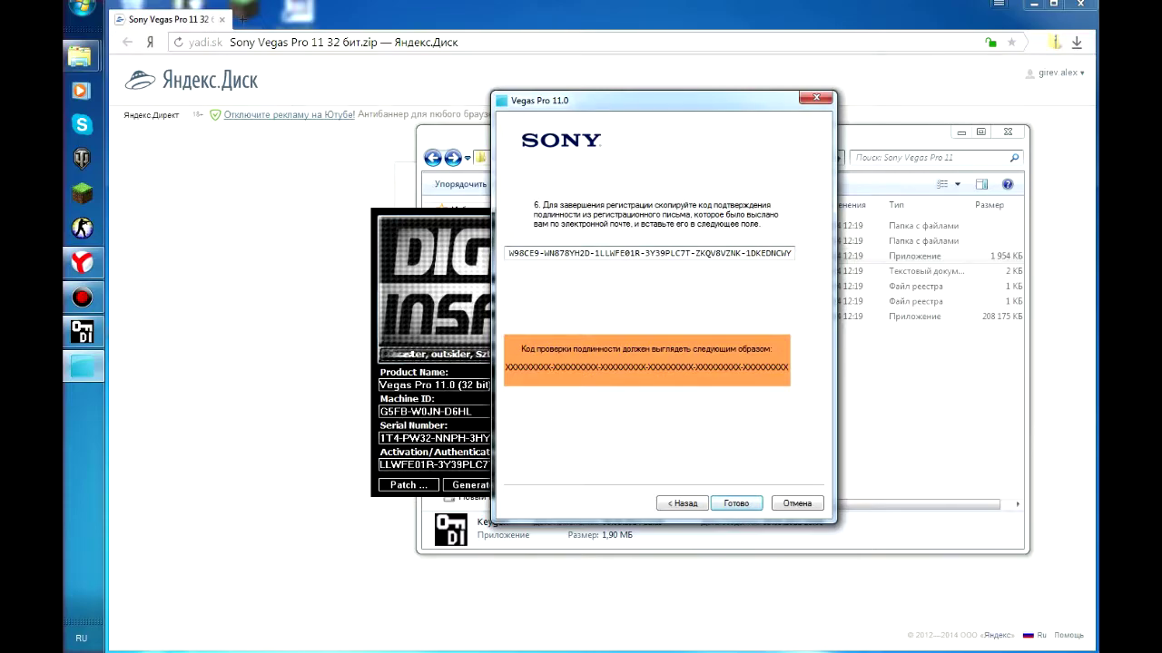
{"action": "key", "text": "alt+Tab"}
{"action": "left_click_drag", "start_coordinate": [578, 298], "coordinate": [433, 274]}
{"action": "key", "text": "alt+Tab"}
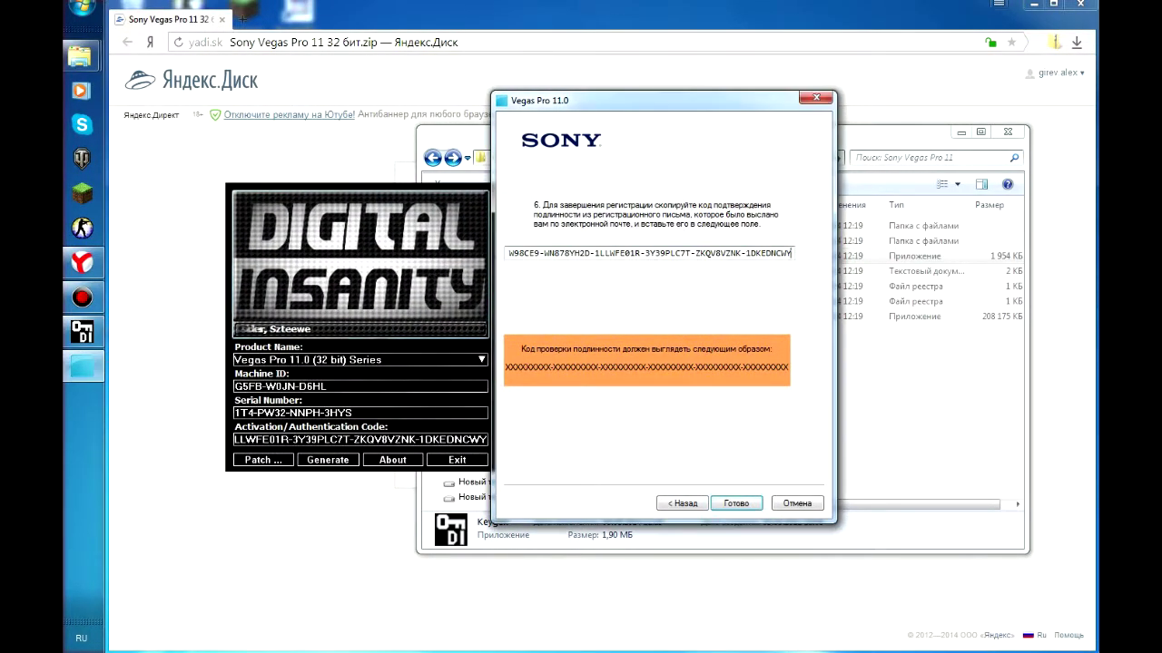
{"action": "key", "text": "Return"}
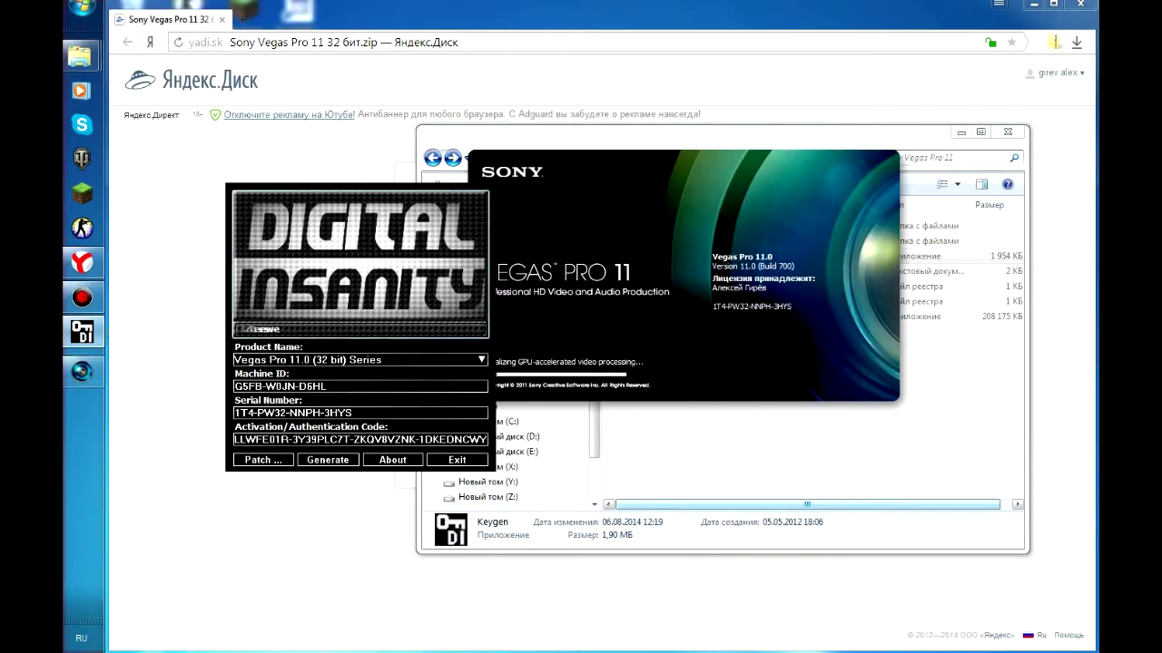
{"action": "left_click", "coordinate": [456, 460]}
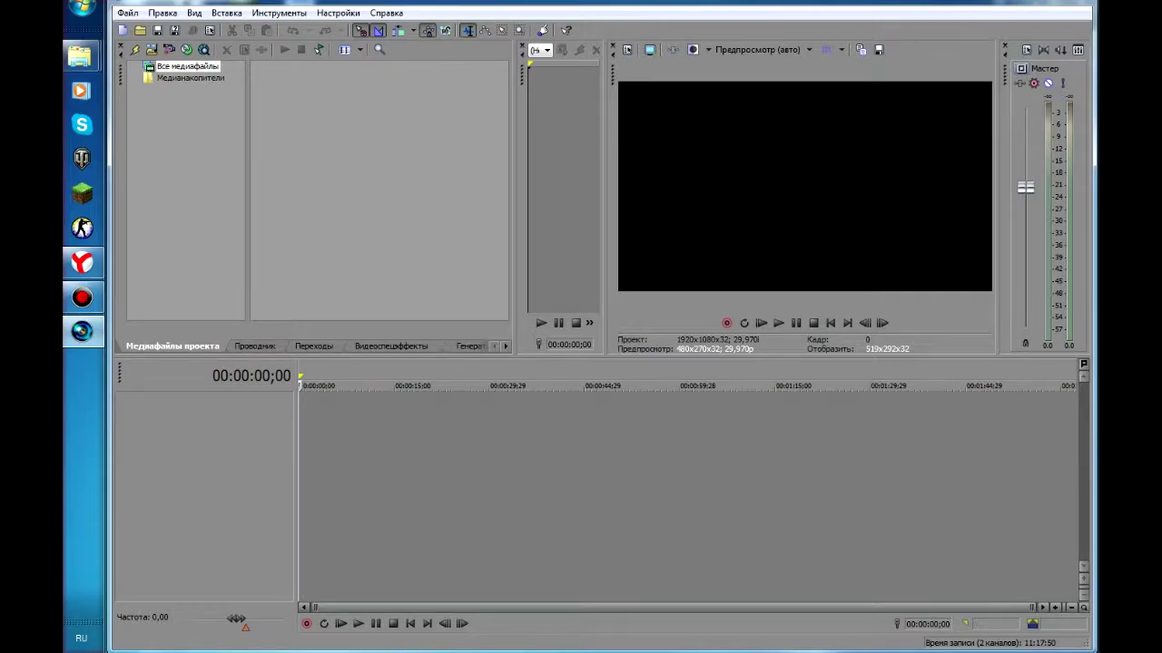
- Look through the video effects, transitions, file explorer and media generators in the Russian Vegas Pro interface
{"action": "key", "text": "alt+8"}
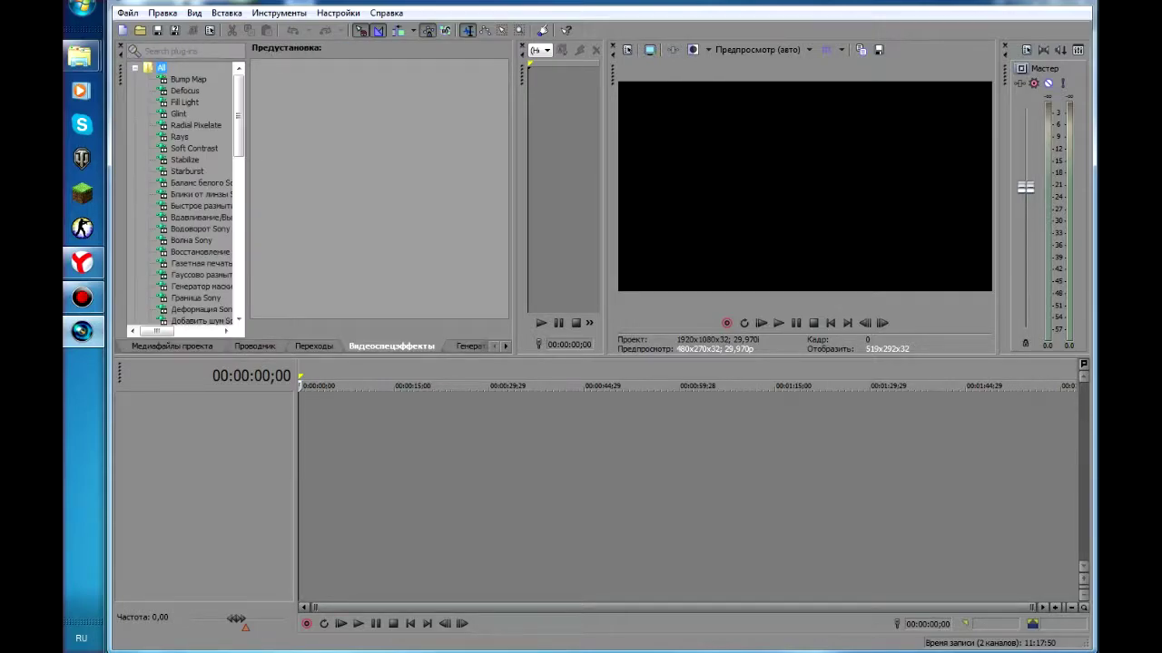
{"action": "key", "text": "alt+8"}
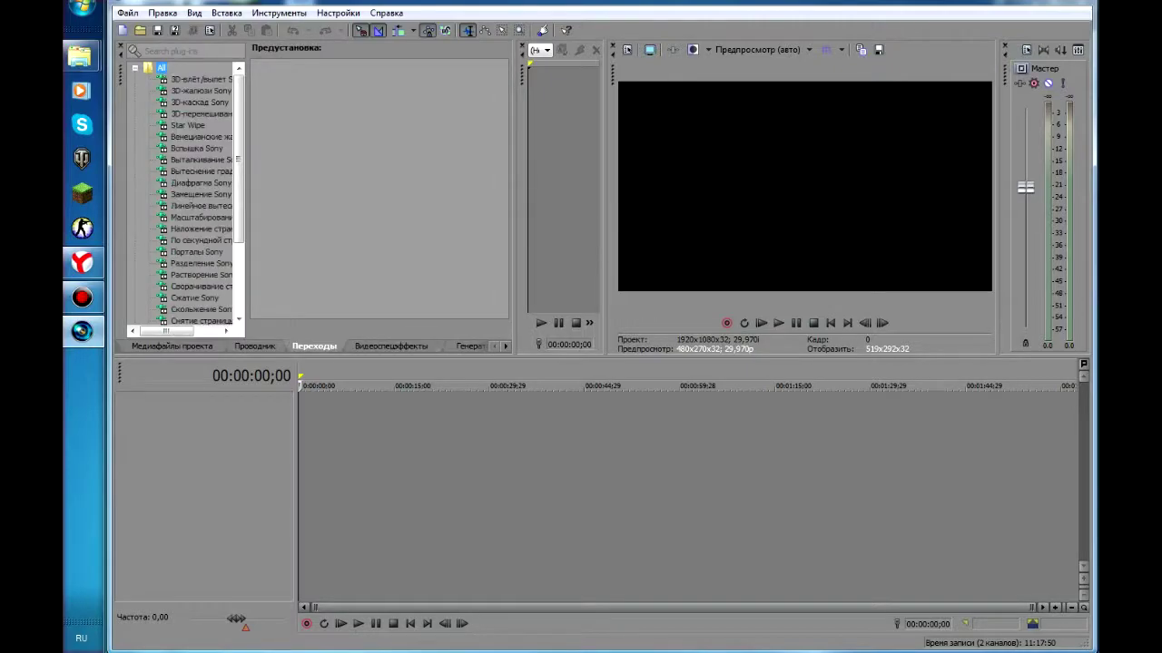
{"action": "key", "text": "alt+1"}
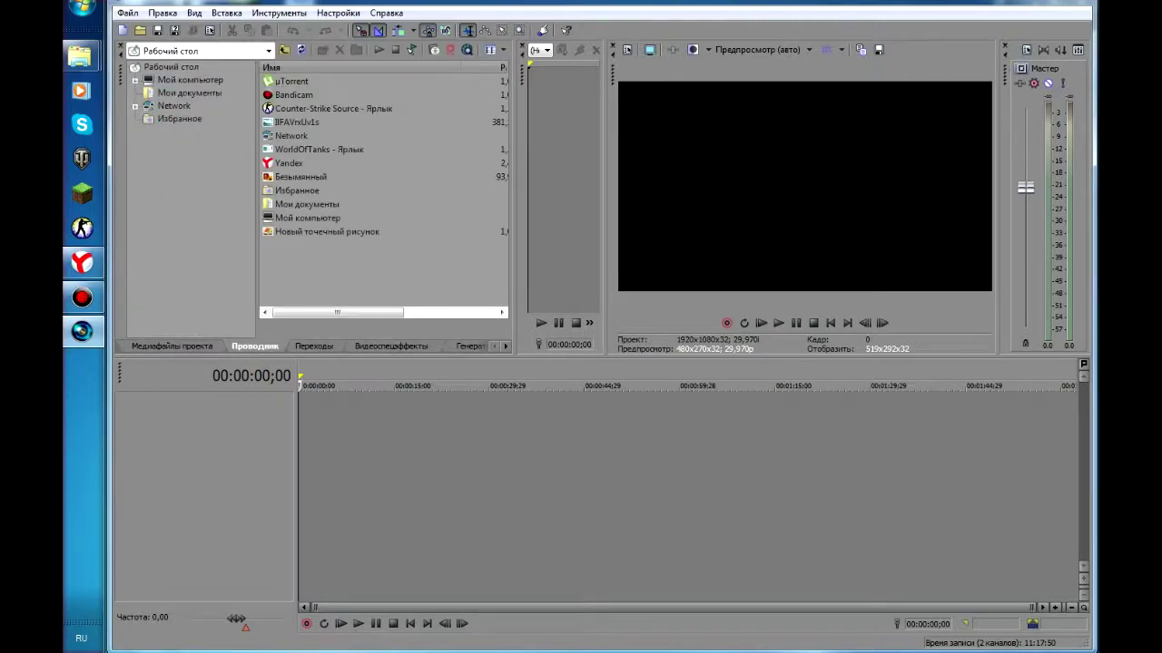
{"action": "key", "text": "alt+0"}
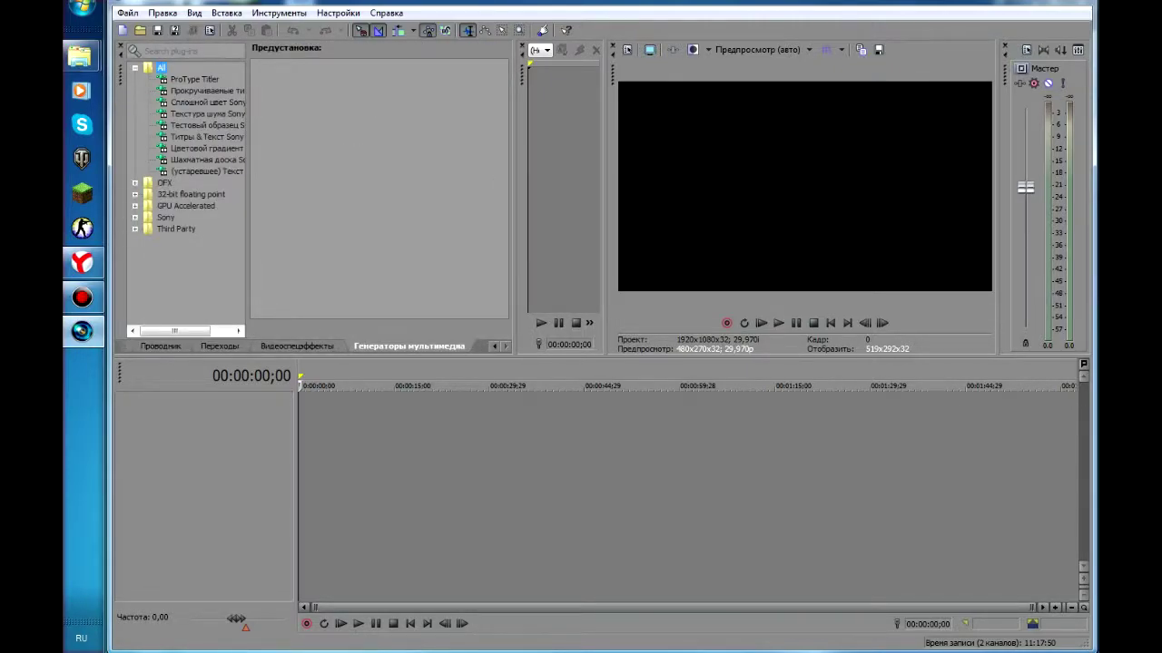